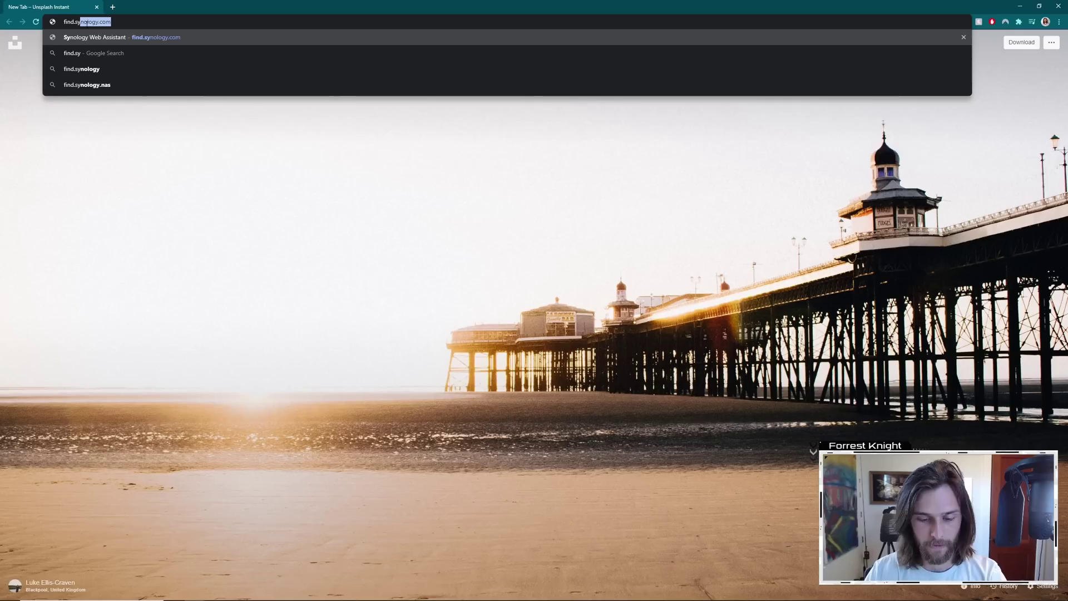
Open find.synology.com, download and launch Synology Assistant, and dismiss its server search error.
key(Return)
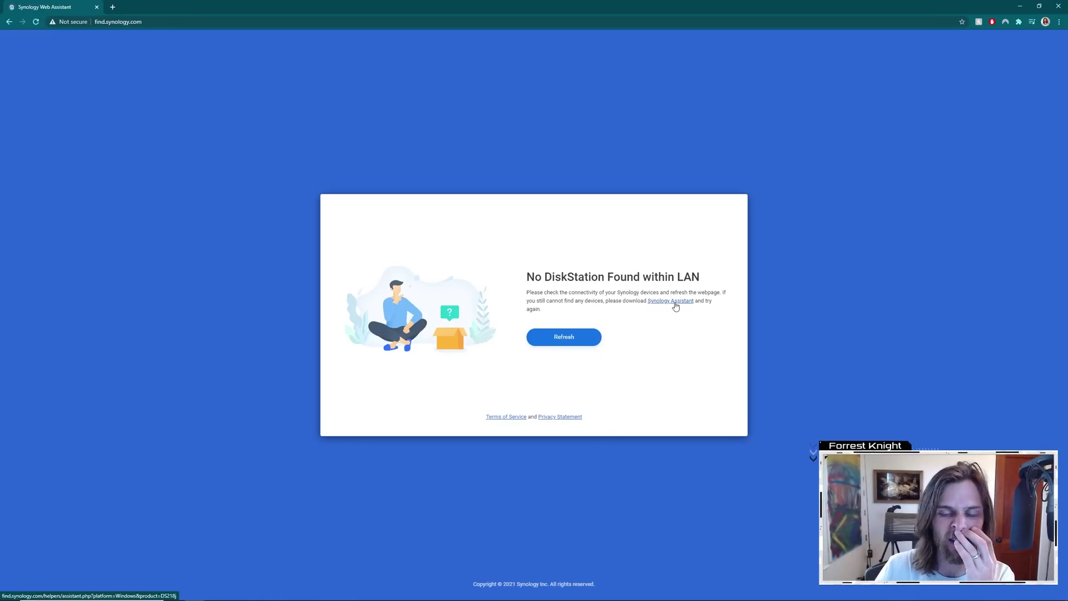
click(675, 302)
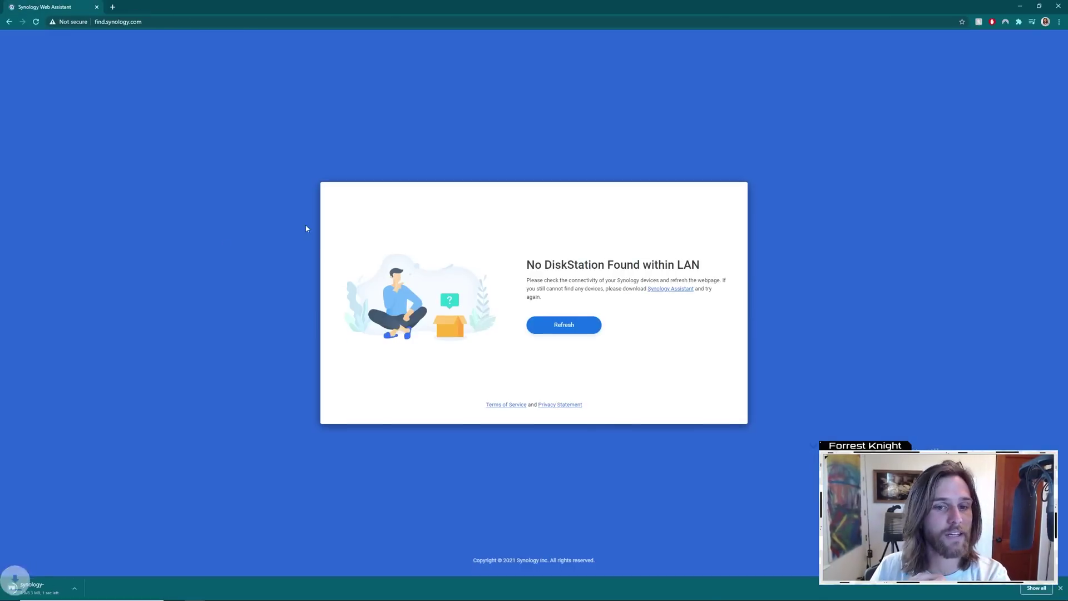
click(51, 593)
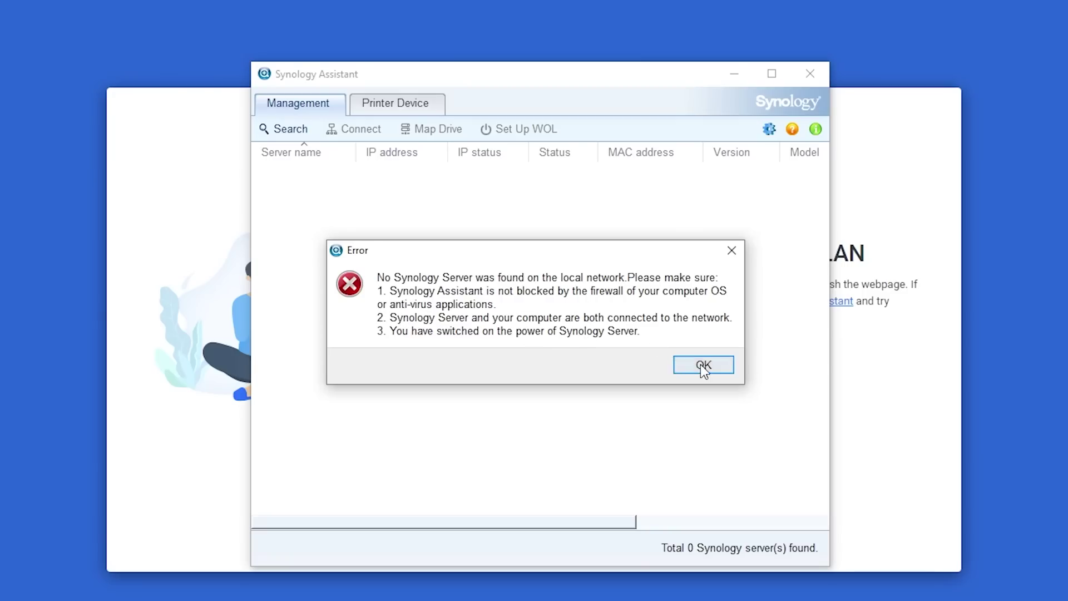
click(703, 365)
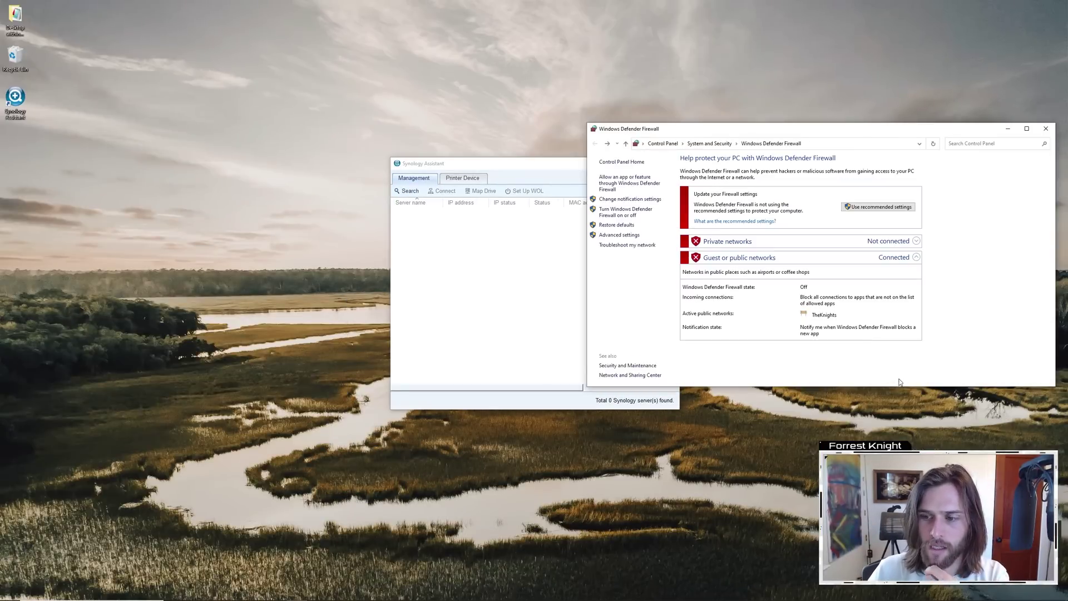
Return to Synology Assistant and accept the Synology End User License Agreement for the NAS.
click(528, 267)
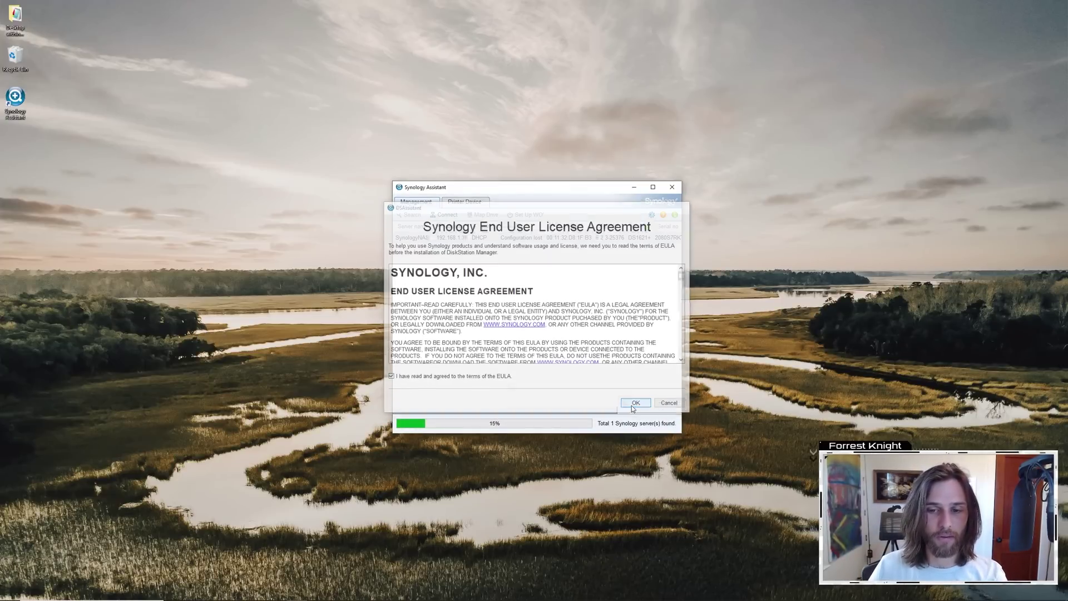
click(634, 404)
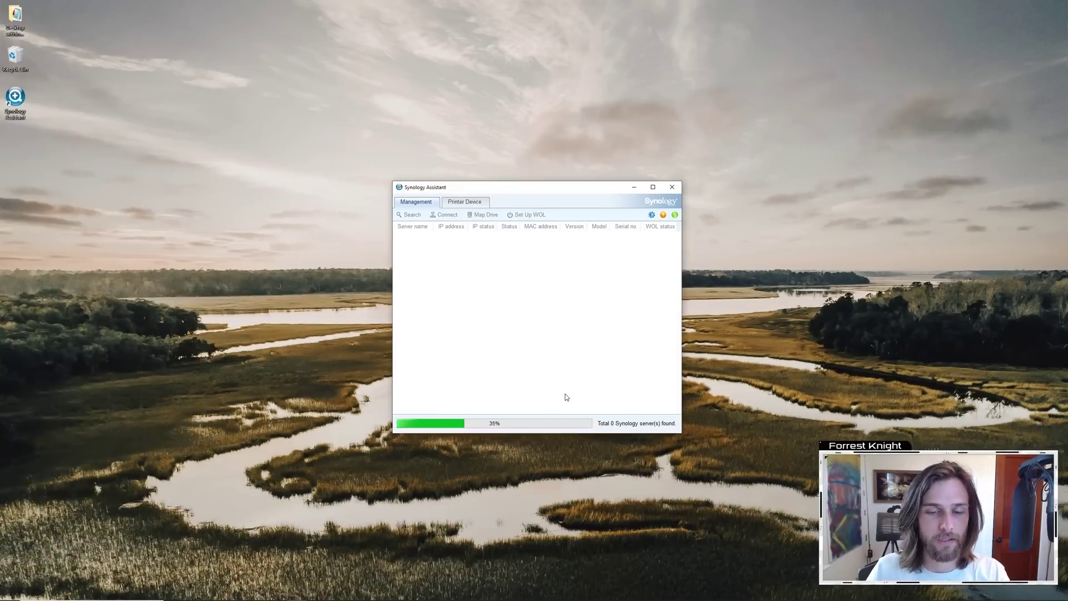
drag(529, 186, 652, 336)
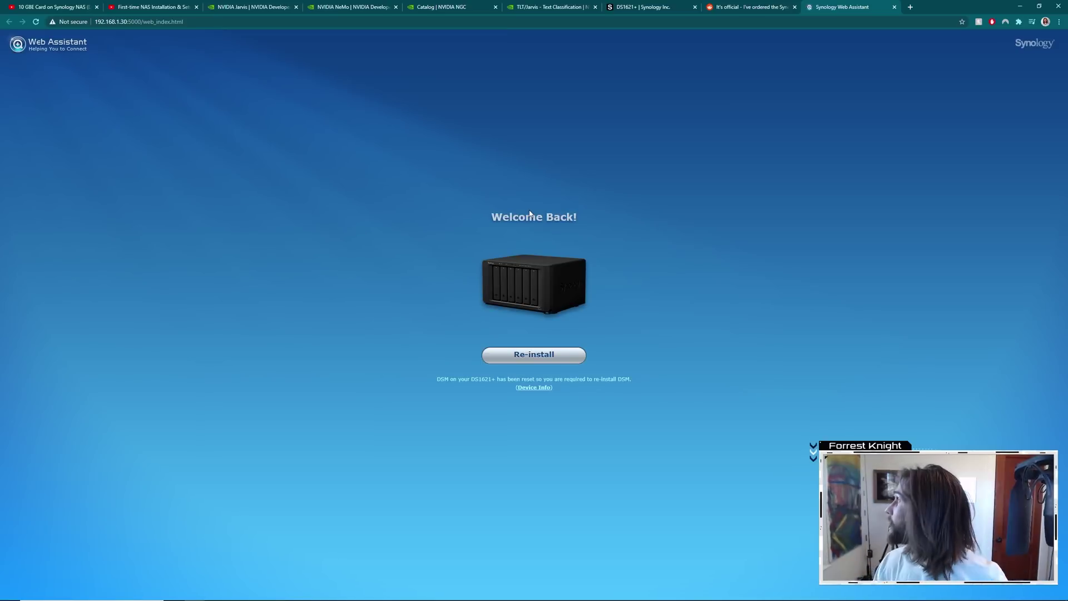
Re-install the latest DSM on the DS1621+, confirming that all data on its hard disks will be removed.
click(530, 364)
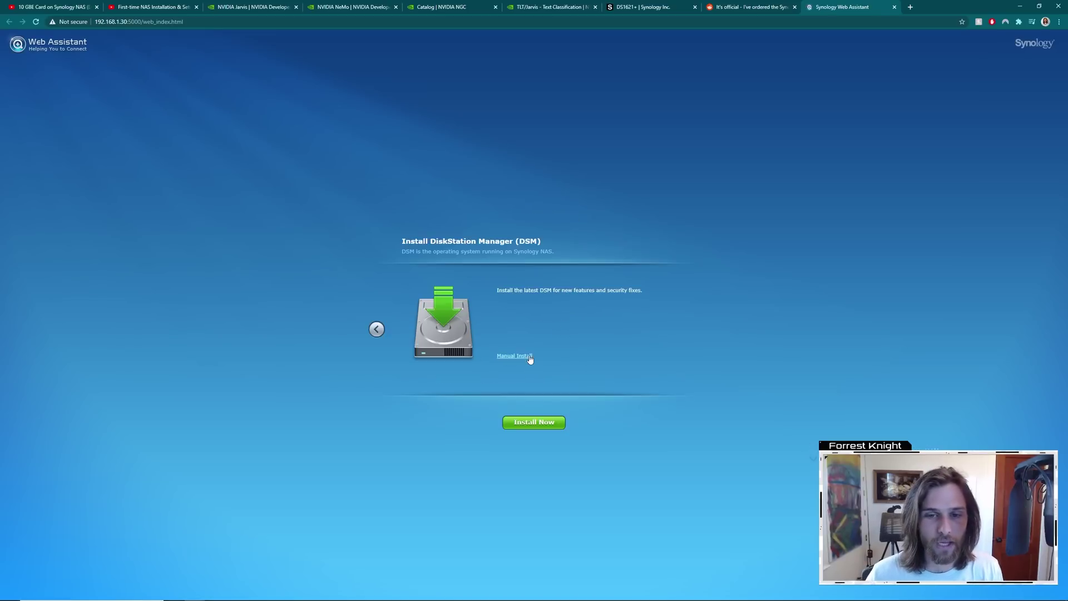
click(539, 423)
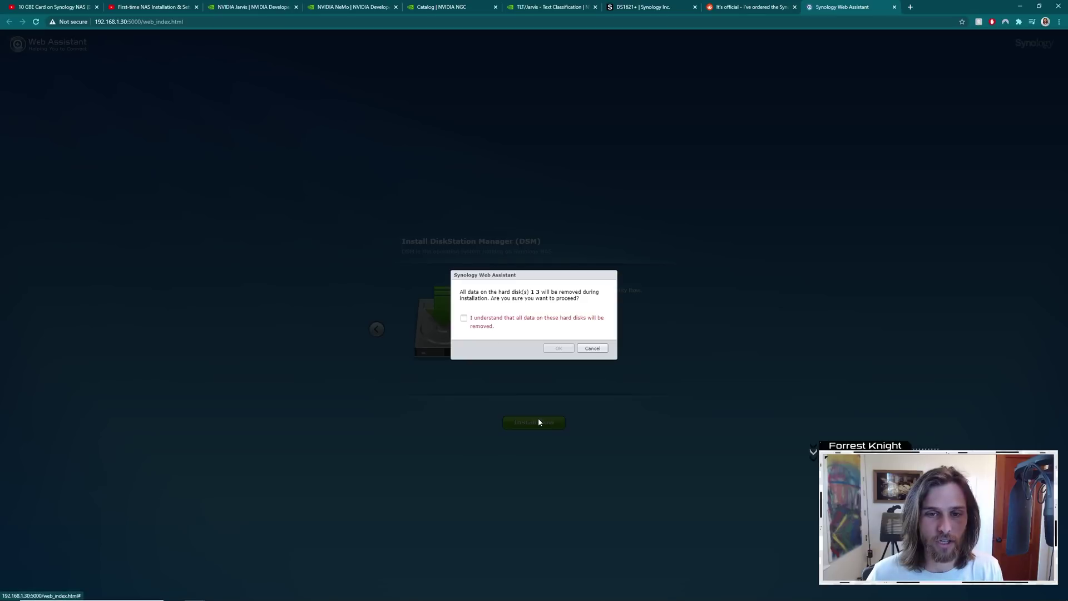
click(464, 319)
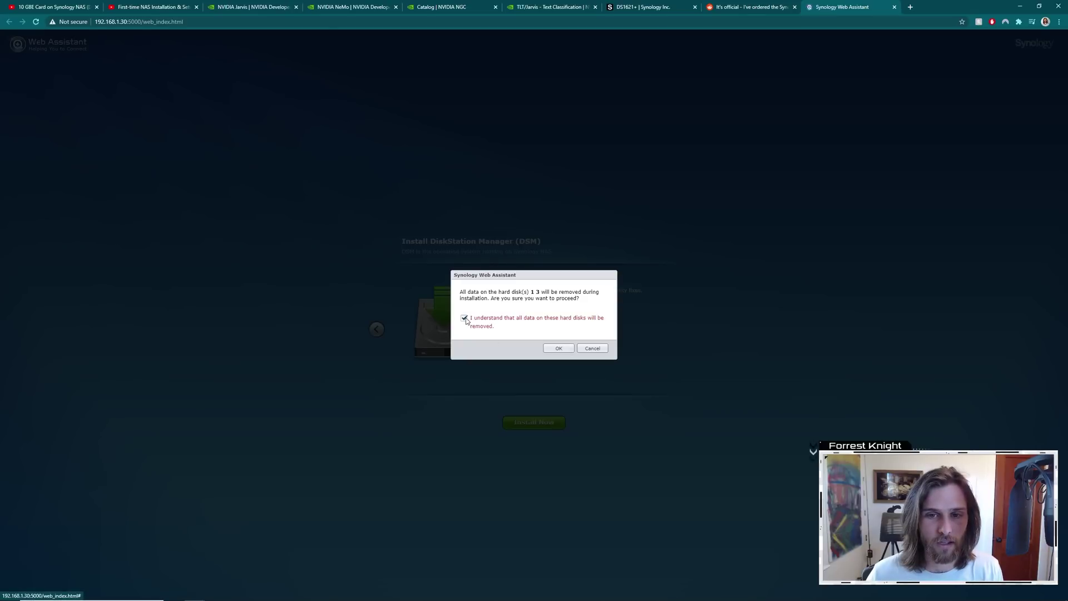
click(558, 349)
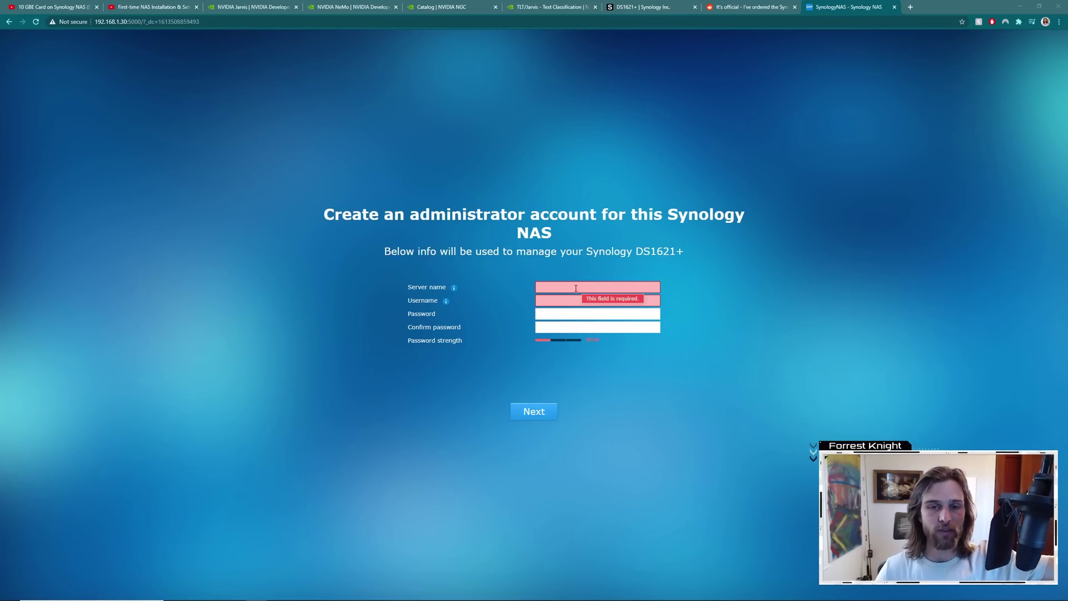
Fill in the NAS administrator account form and dismiss the Smart Update notice and first introductory tip.
click(570, 288)
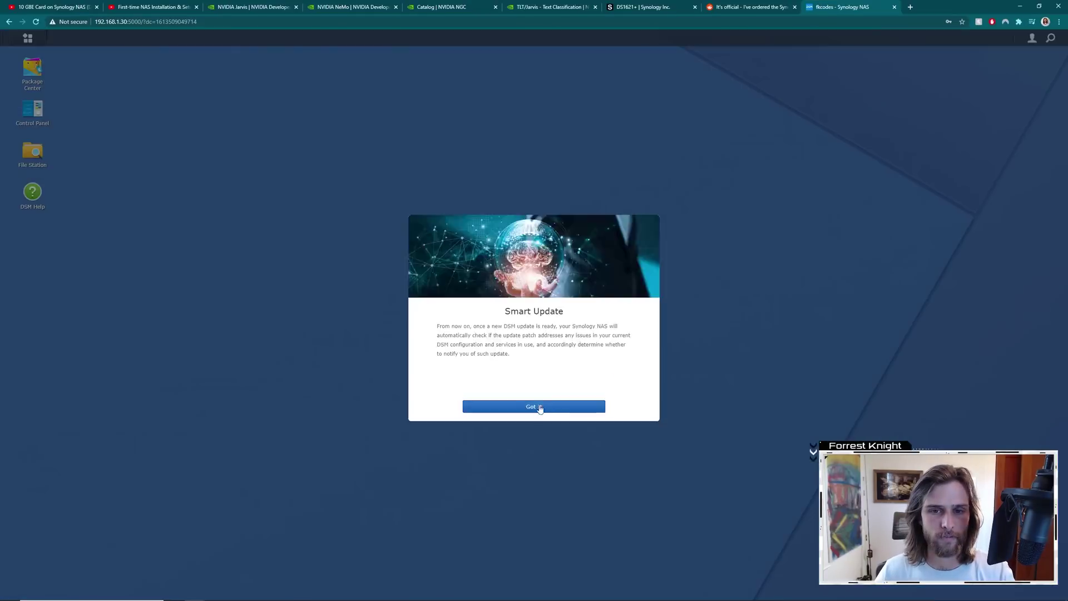
click(539, 407)
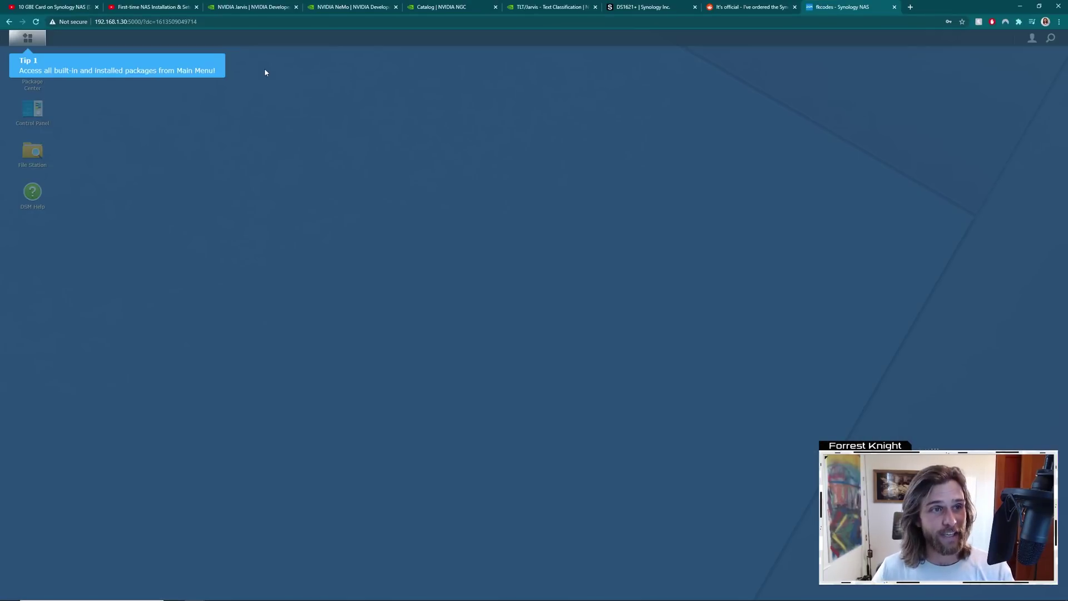
click(268, 73)
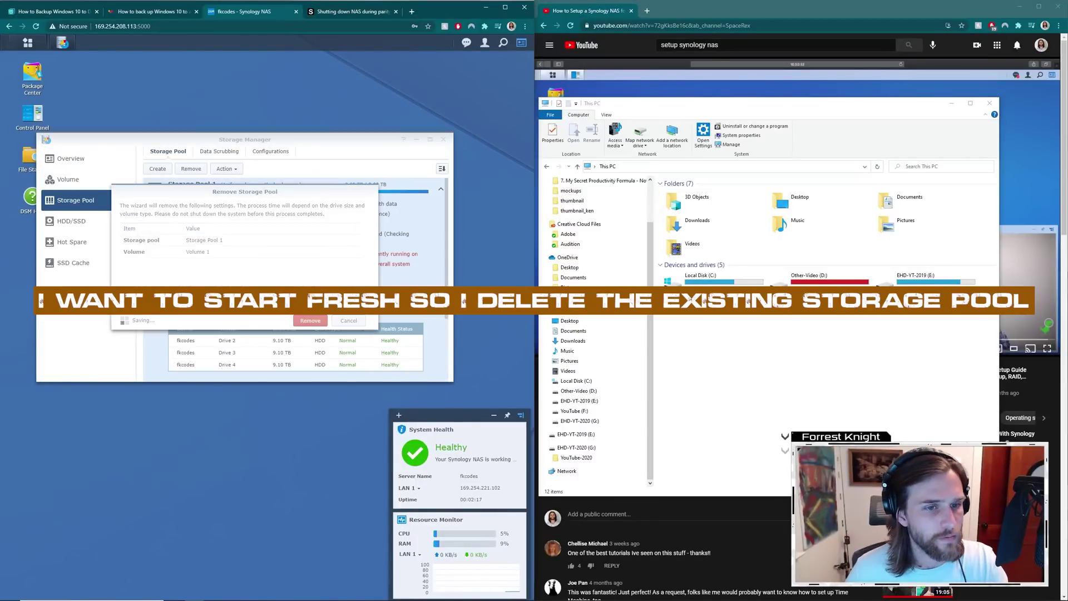
Create a storage pool of the Better performance type from Drives 1 to 4 and acknowledge the volume notice.
click(82, 179)
click(82, 201)
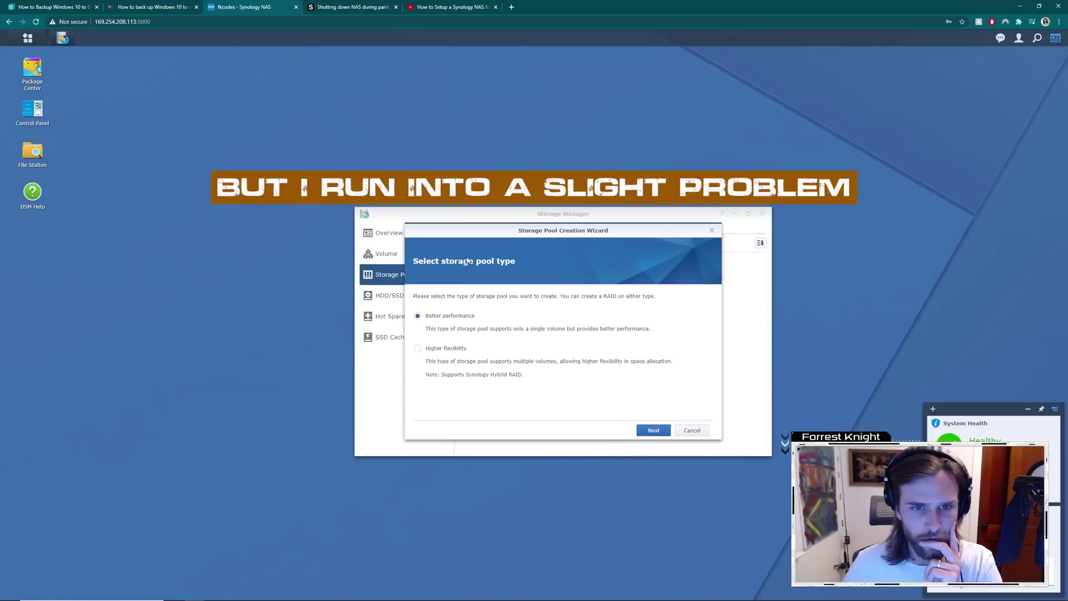
click(654, 430)
click(432, 296)
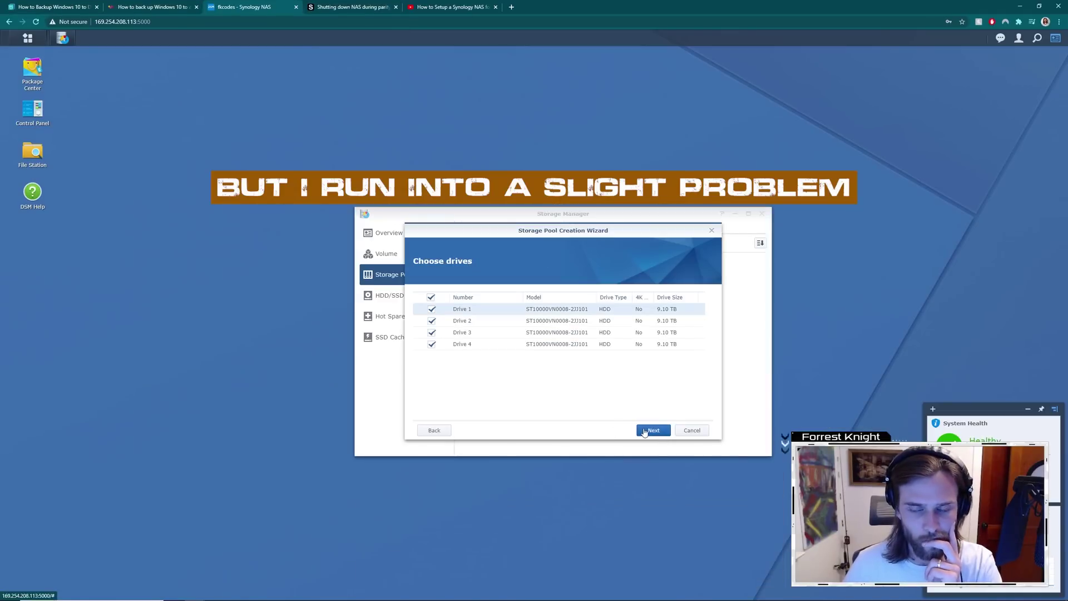
click(654, 430)
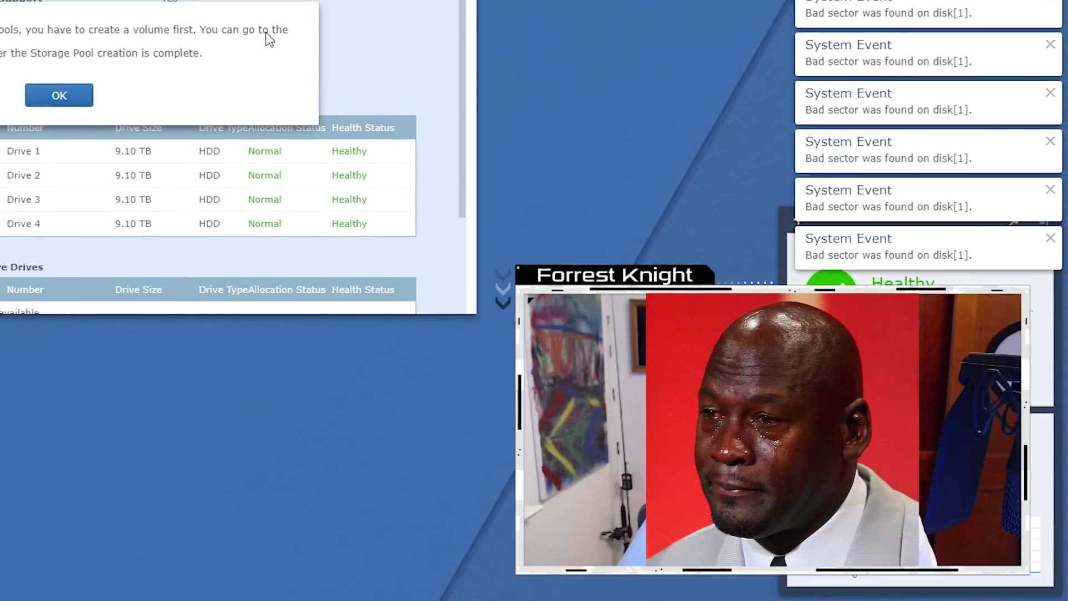
click(59, 95)
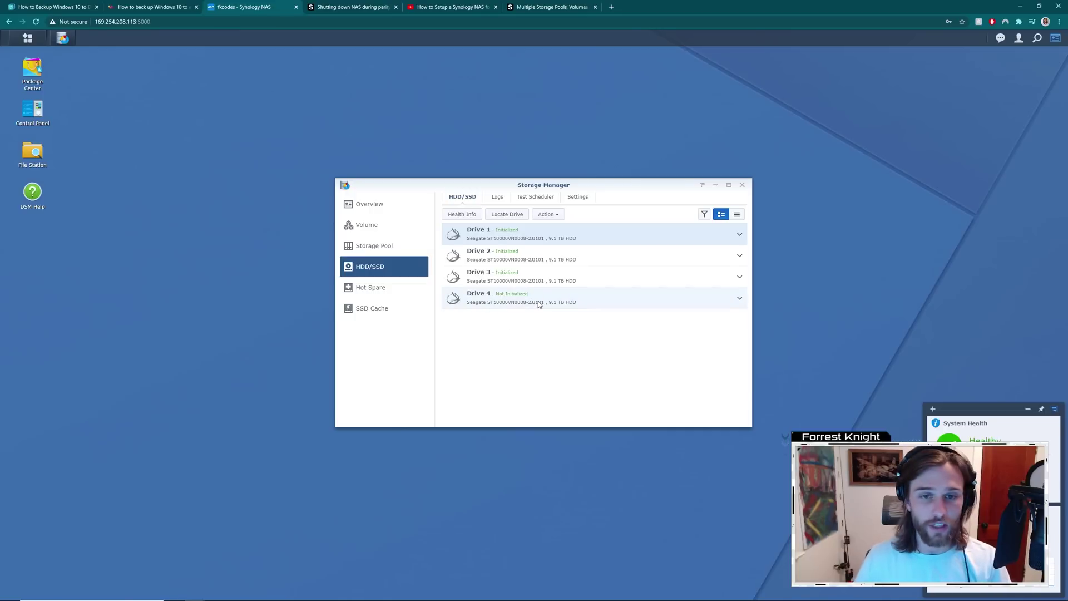
Check the details of Drive 4 in Storage Manager and go back to the storage pool overview.
click(740, 300)
click(740, 301)
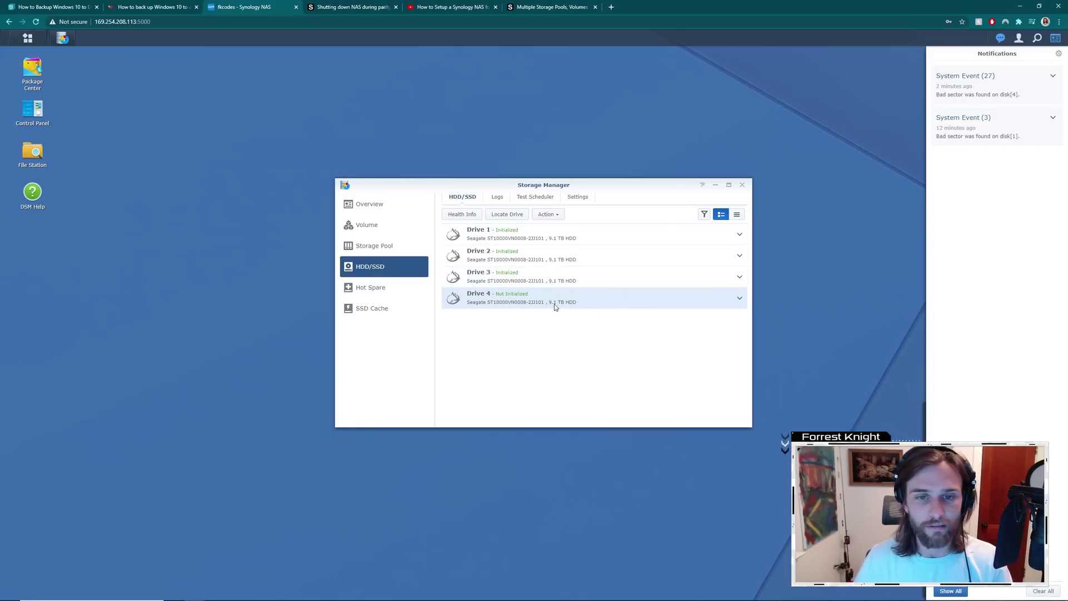
click(384, 251)
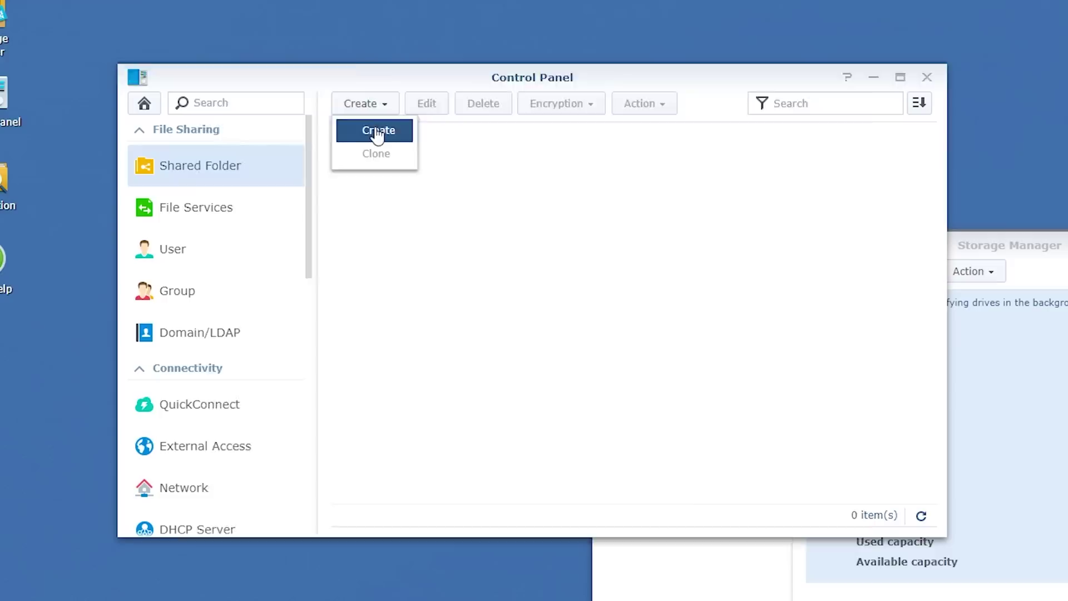
Start a shared folder named "Windows Backup" on Volume 1 with the description "Contains Windows & all files.".
click(376, 131)
text(Windows)
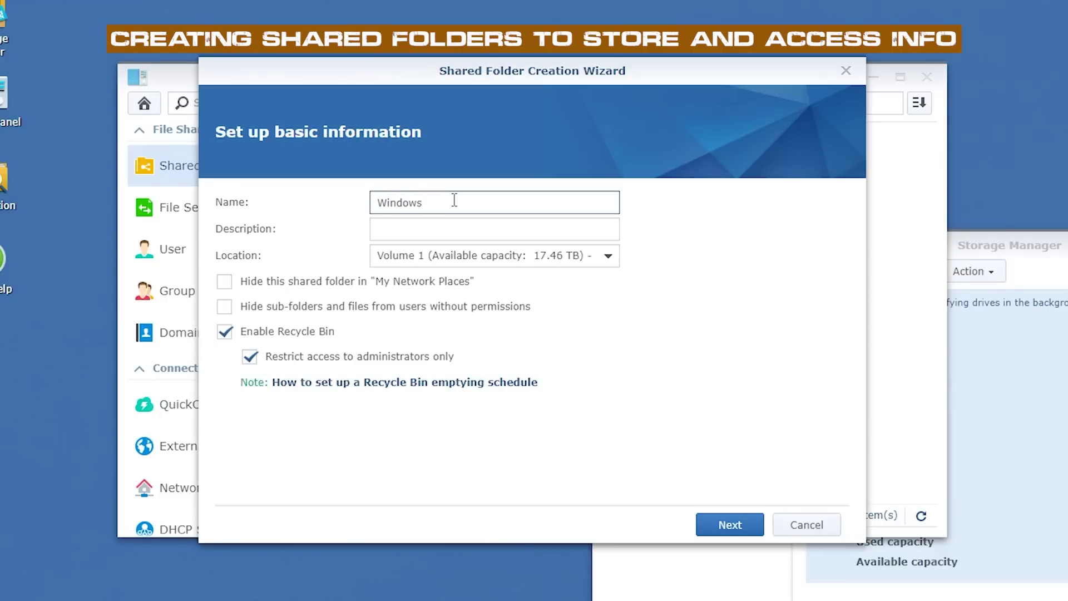
text( Backup)
click(429, 229)
text(Contains Windows & all files.)
click(730, 524)
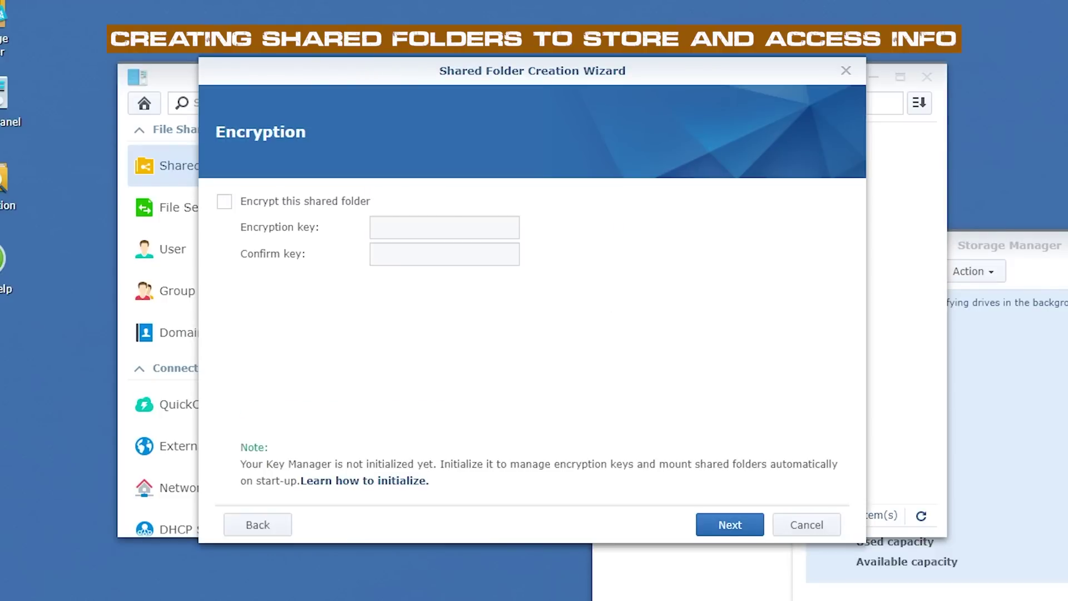
Finish creating the Windows Backup folder without encryption and grant the personal user account Read/Write permission.
click(730, 524)
click(730, 525)
click(730, 524)
click(620, 212)
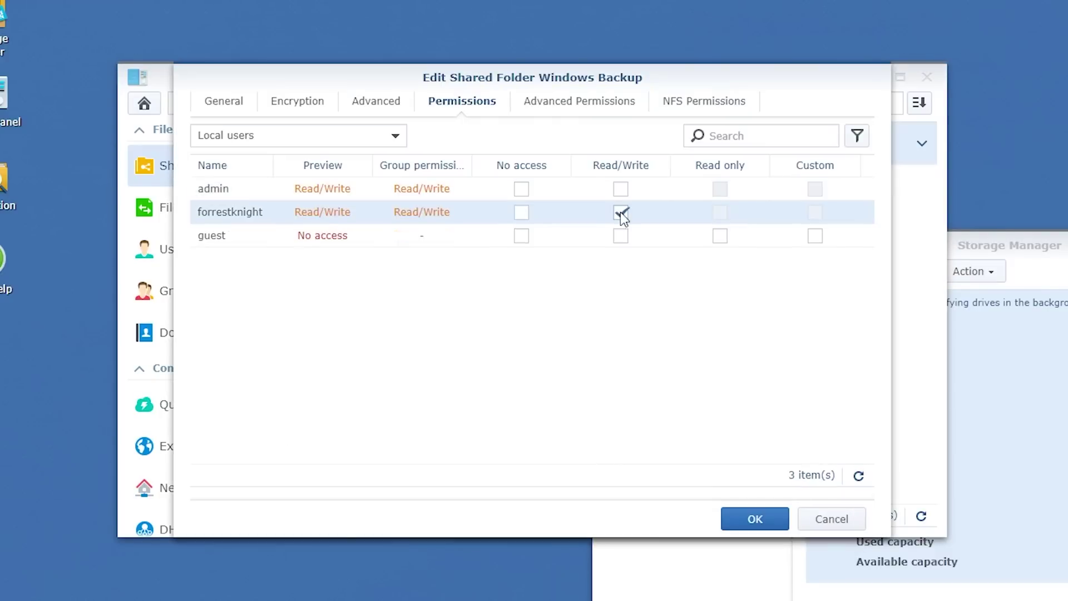
click(766, 521)
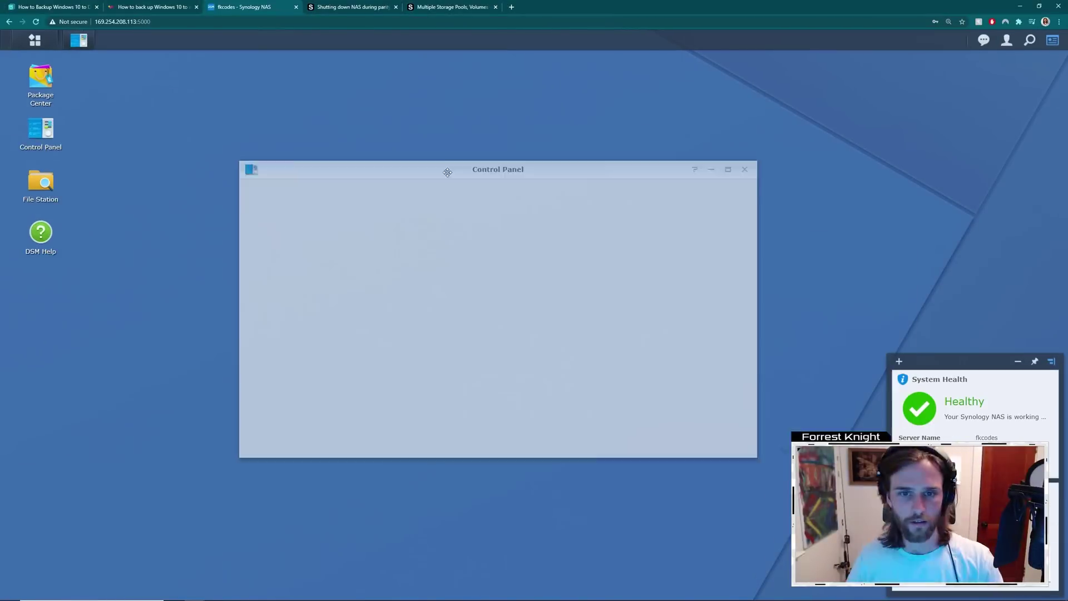
Create another shared folder named "YouTube Footage" on Volume 1 with Recycle Bin enabled.
scroll(386, 294, down, 5)
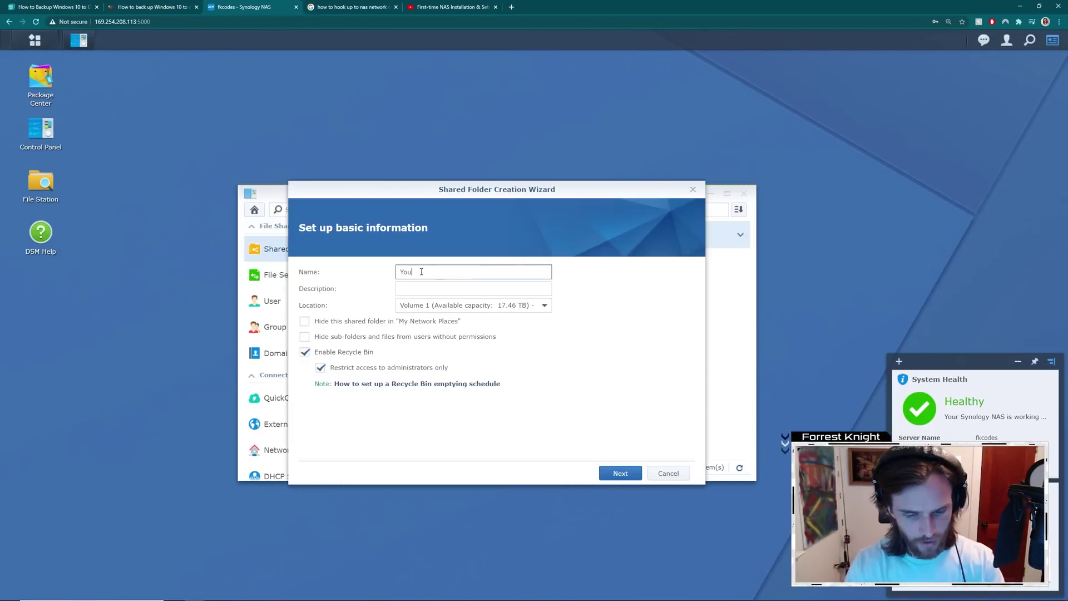
click(621, 474)
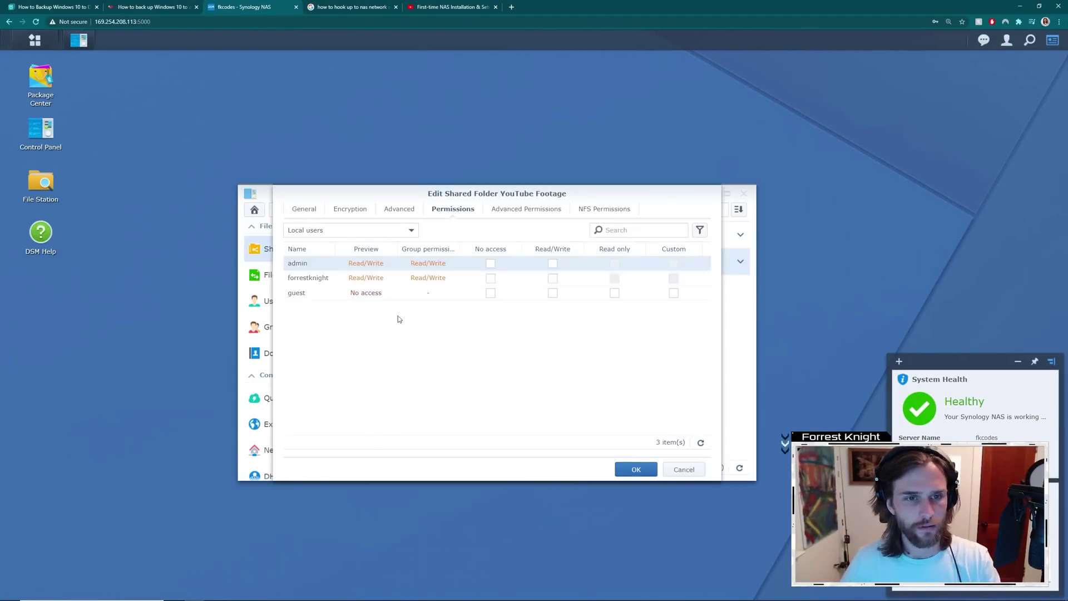
click(740, 265)
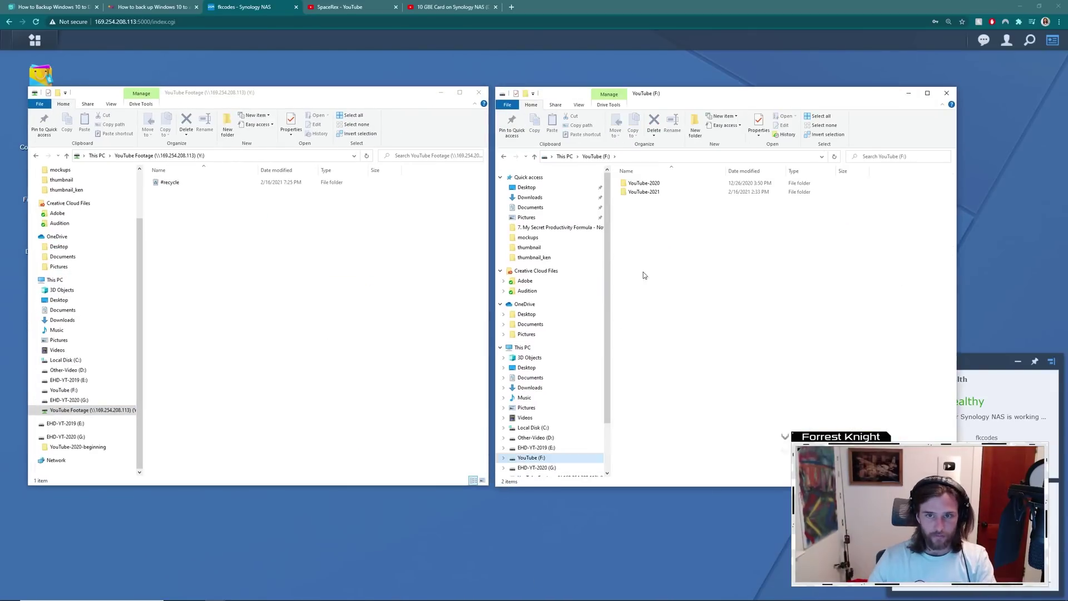
Select the YouTube-2020 and YouTube-2021 folders on the YouTube (F:) drive.
drag(644, 276, 641, 184)
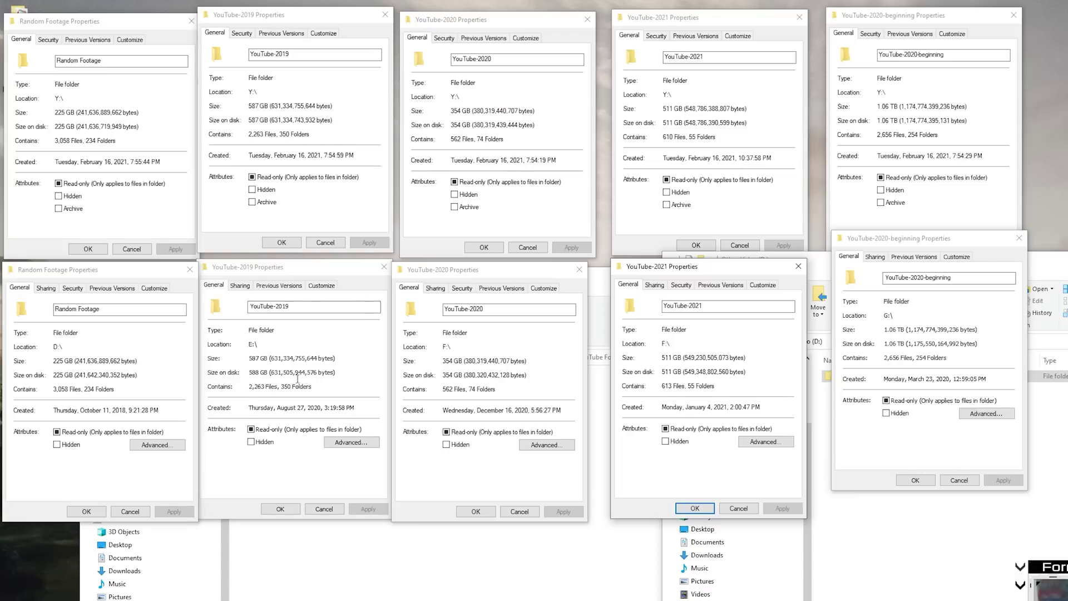
Check the YouTube-2019 original's size on disk, and close the original folders' Properties windows and the Other-Video (D:) window.
drag(259, 376, 250, 373)
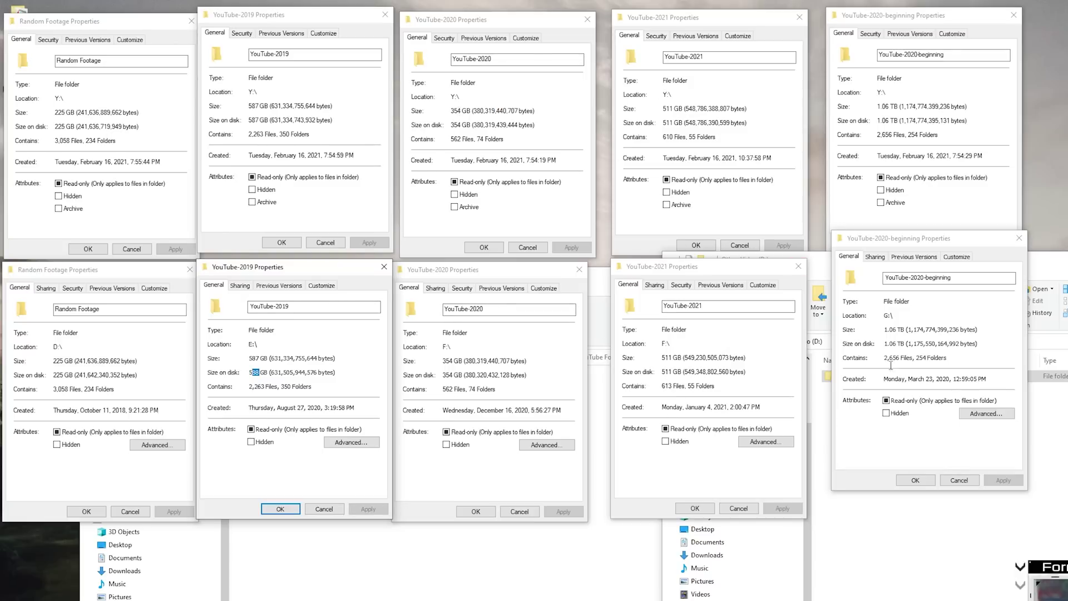
click(915, 480)
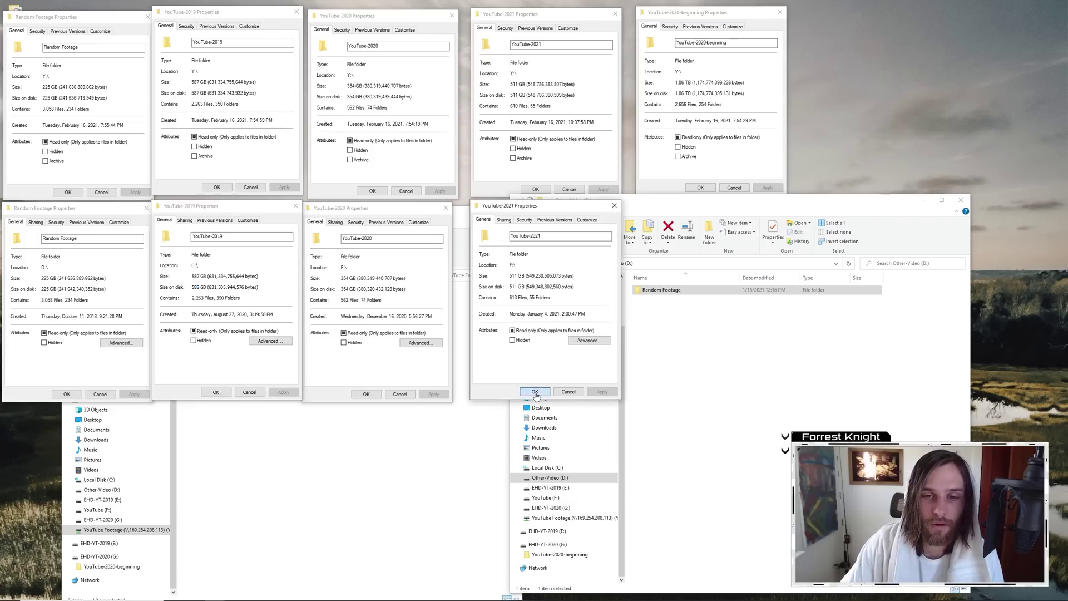
click(695, 508)
click(367, 394)
click(216, 393)
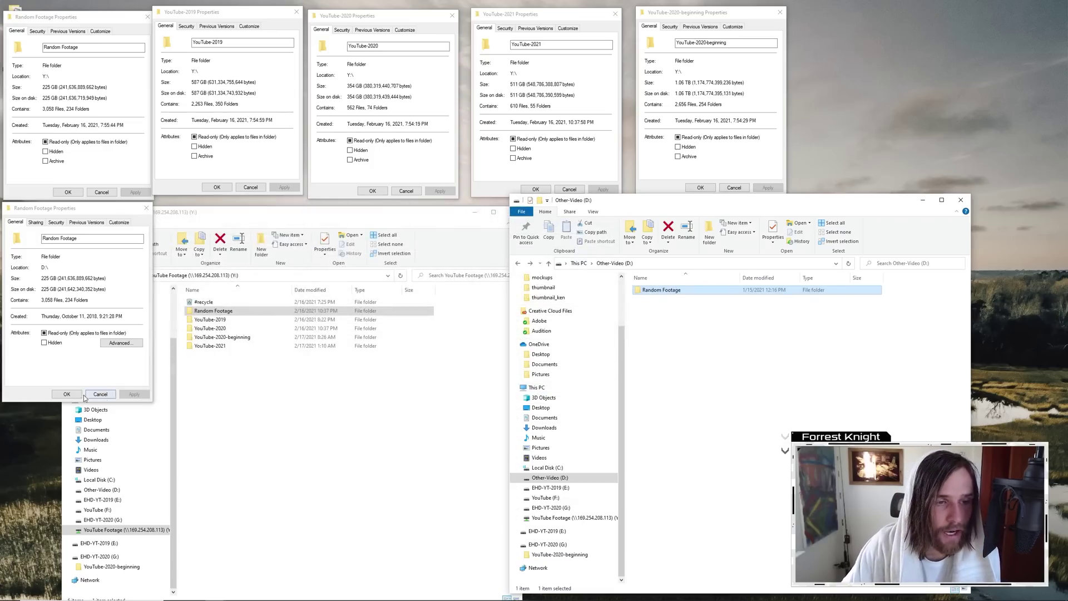
click(67, 394)
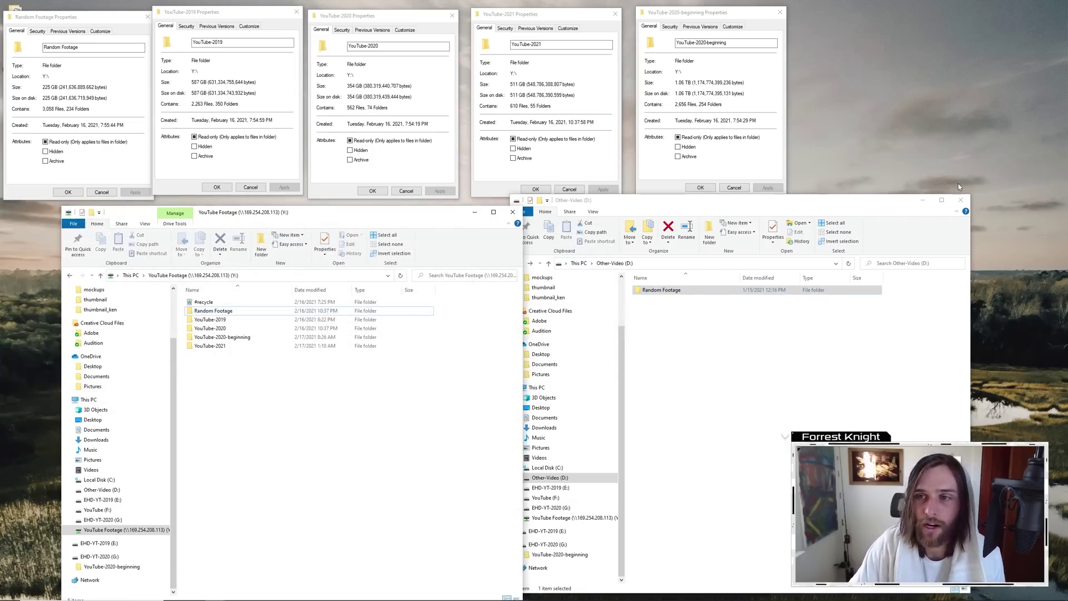
click(961, 200)
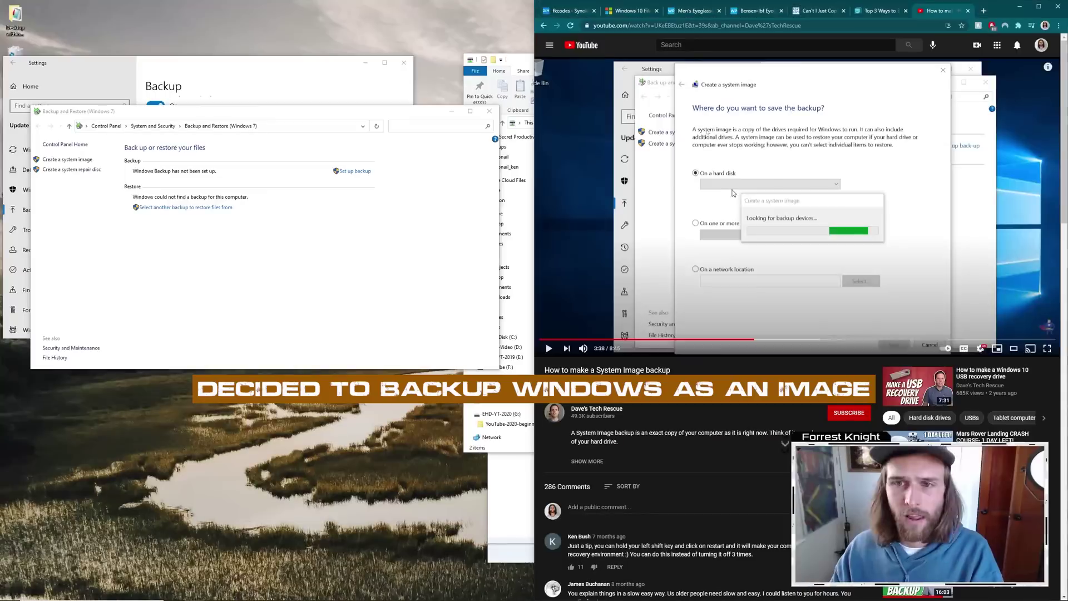
Choose a network location as the destination for the Windows system image and close the Command Prompt window.
click(476, 281)
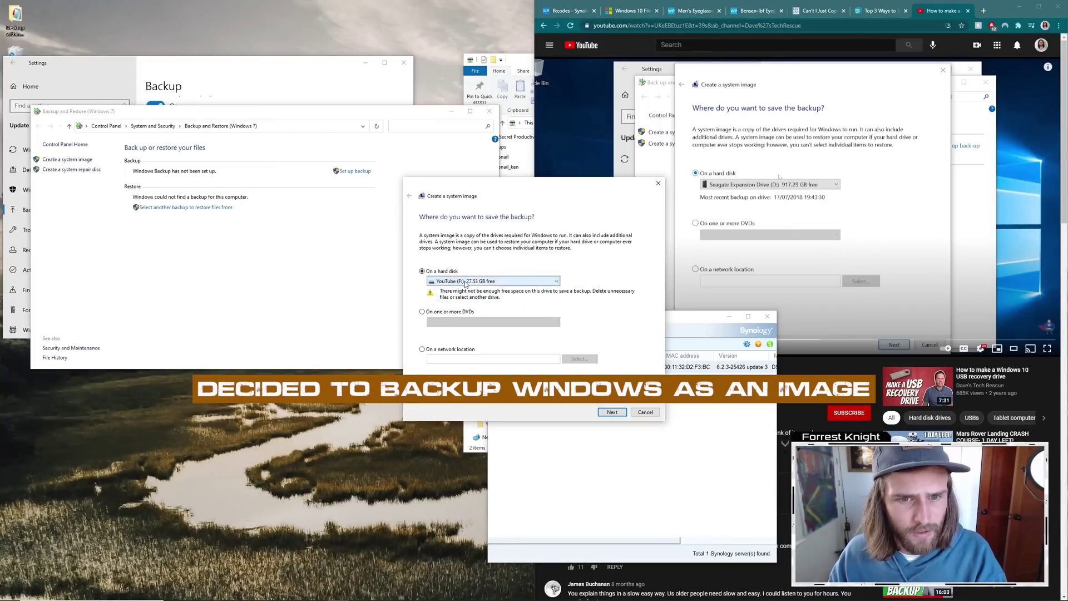
click(425, 348)
click(580, 356)
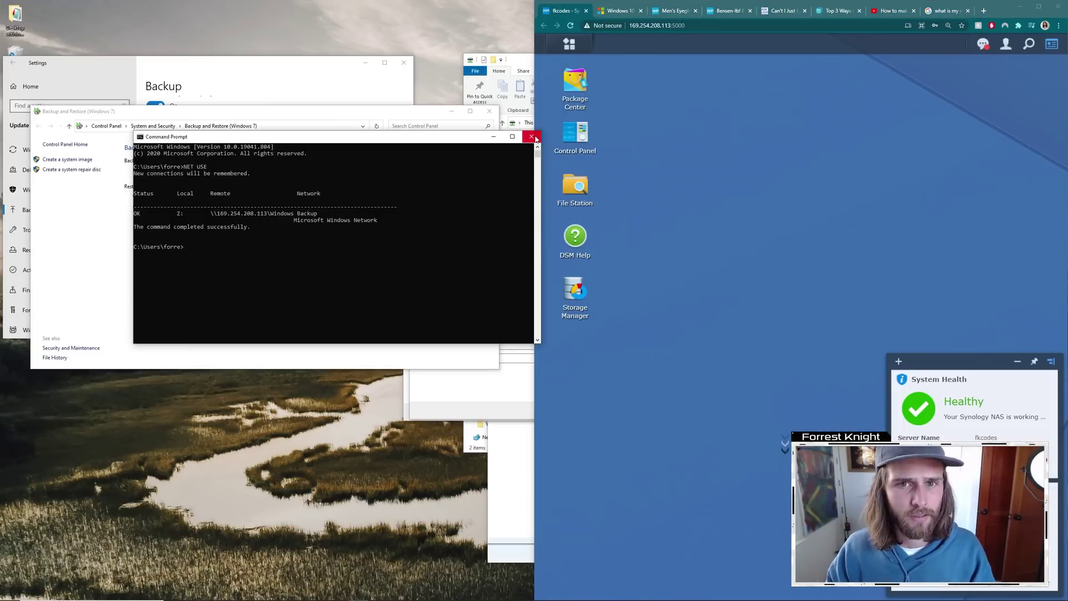
click(532, 136)
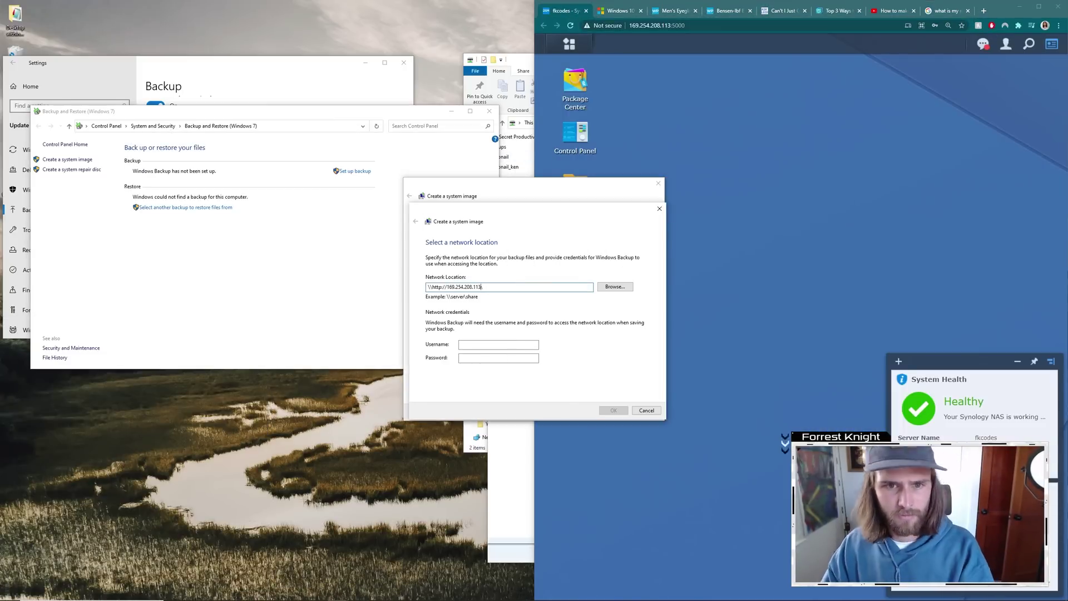
Set the backup location to \\169.254.208.113\Windows Backup with the NAS account's username and accept the default System Reserved and C: drives.
text(Windows Backup)
key(Tab)
text(fkcodes)
key(Return)
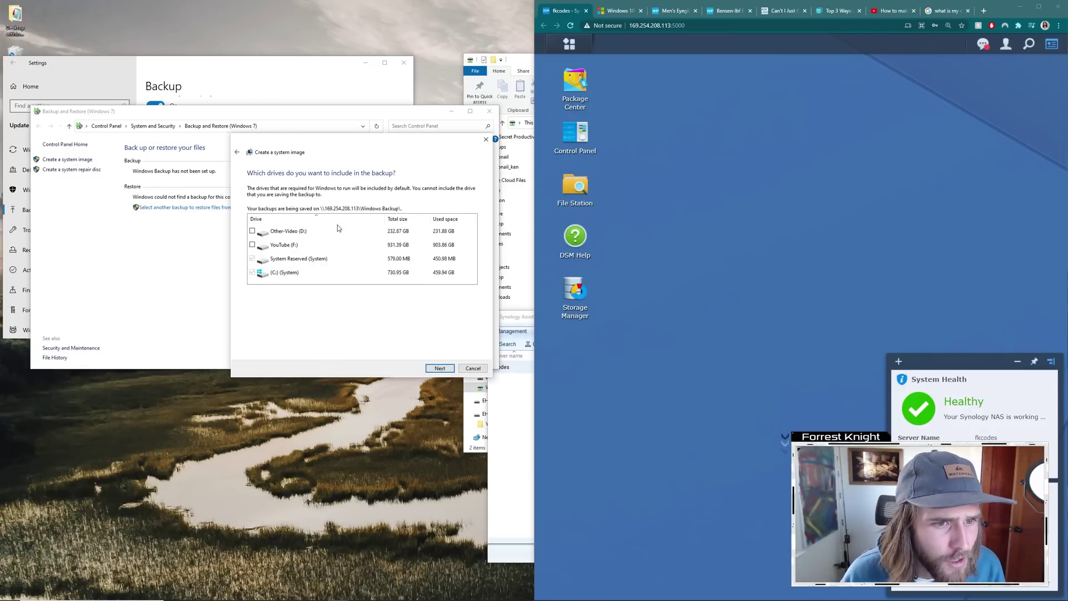
click(431, 367)
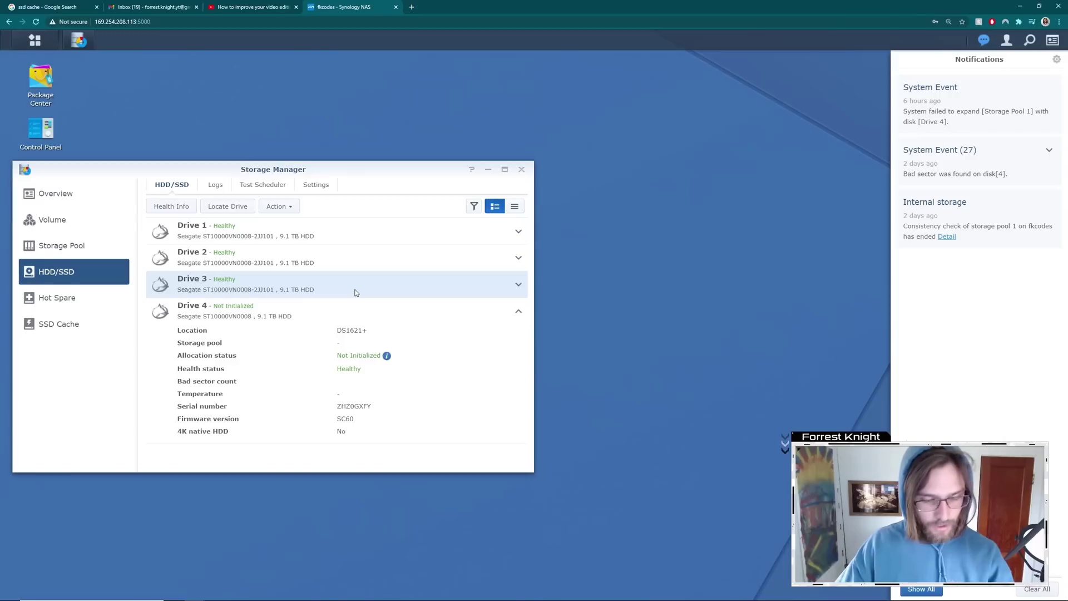
Open the Windows Disk Management utility.
key(super)
text(disk)
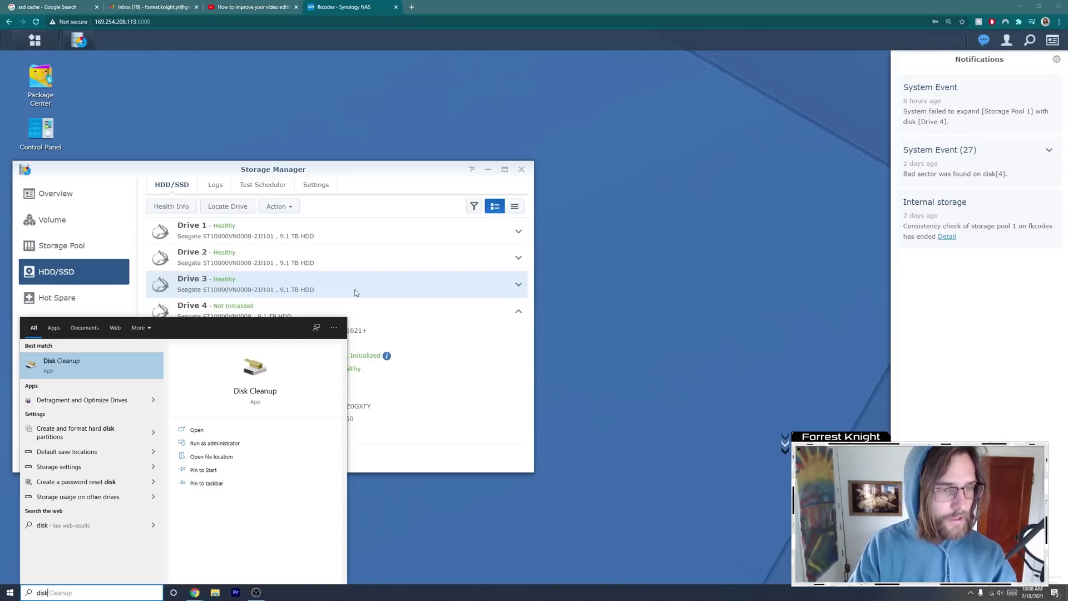
text( man)
key(Return)
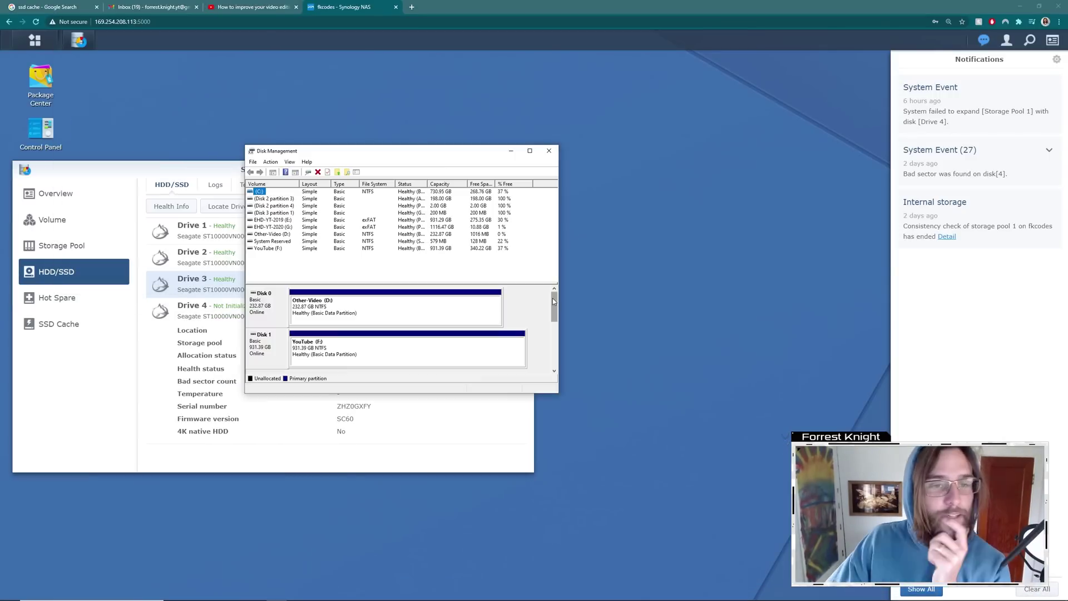
Delete the 198 GB and 2 GB partitions on Disk 2.
drag(555, 301, 556, 318)
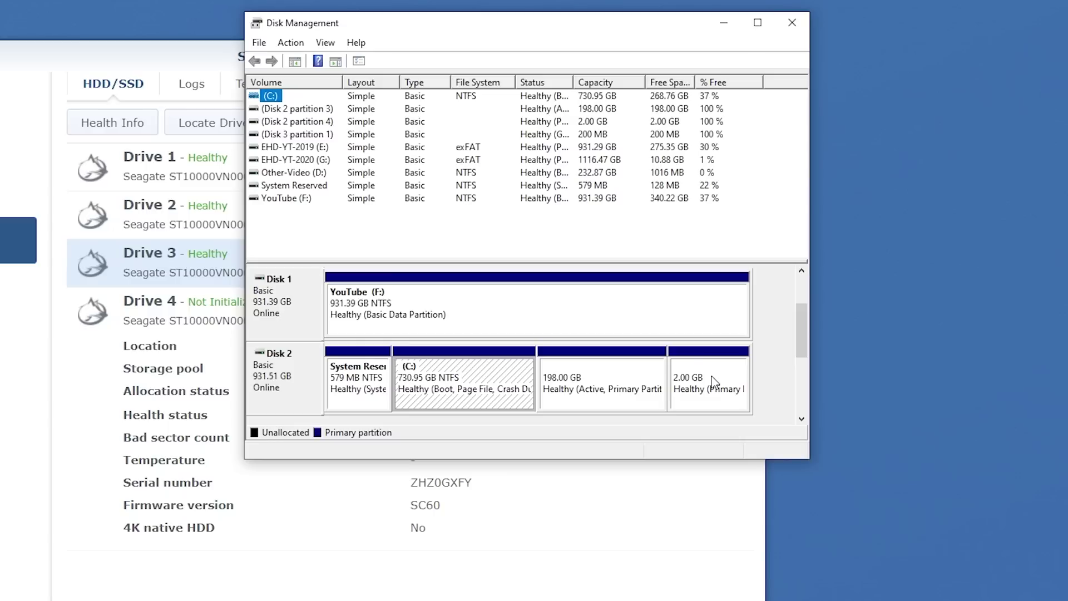
right_click(605, 370)
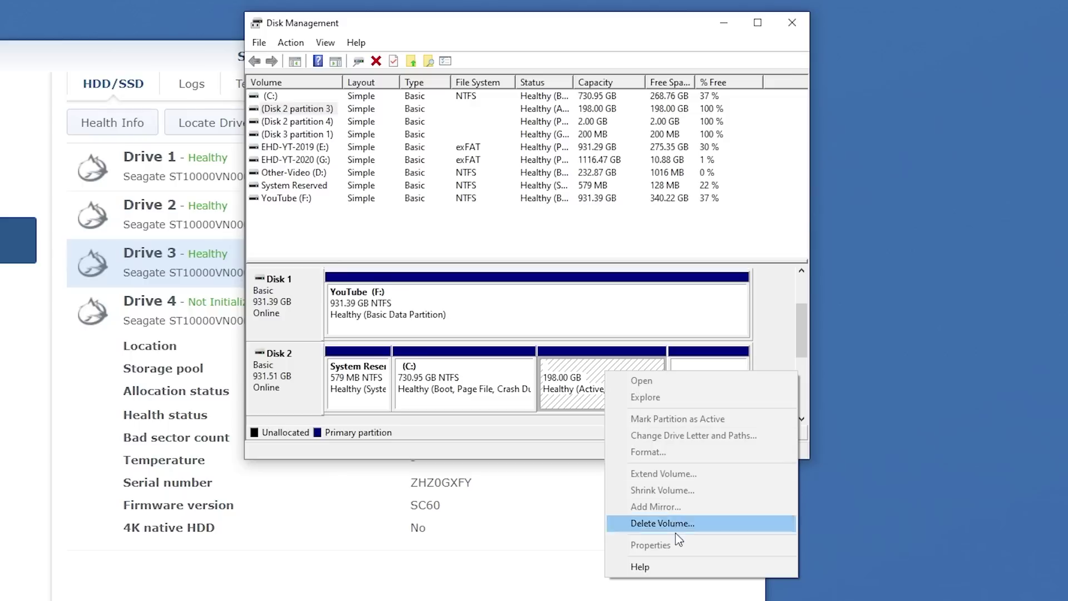
click(677, 523)
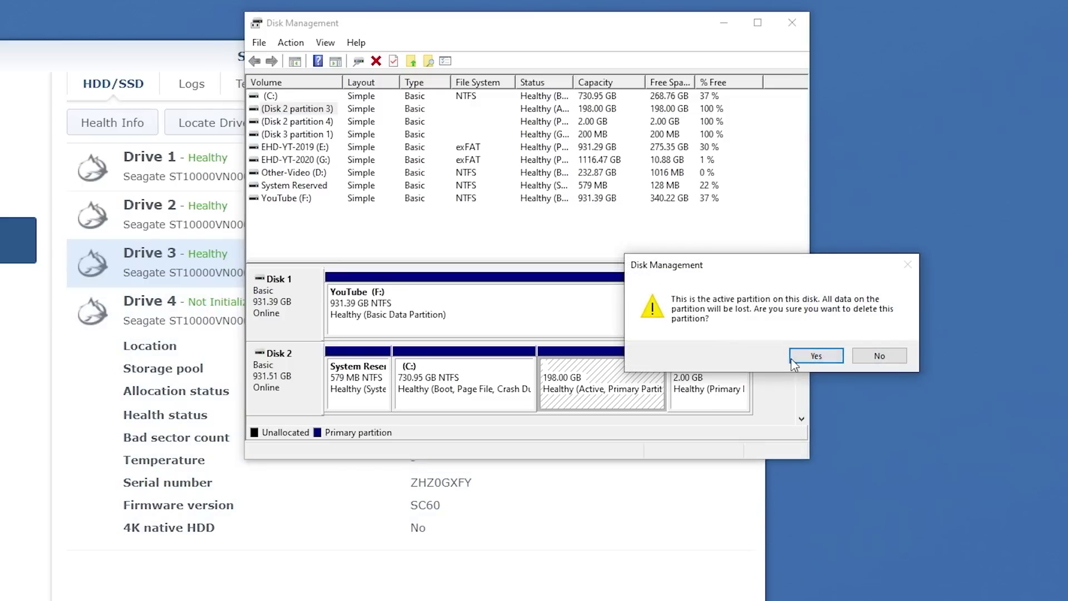
click(801, 358)
right_click(696, 372)
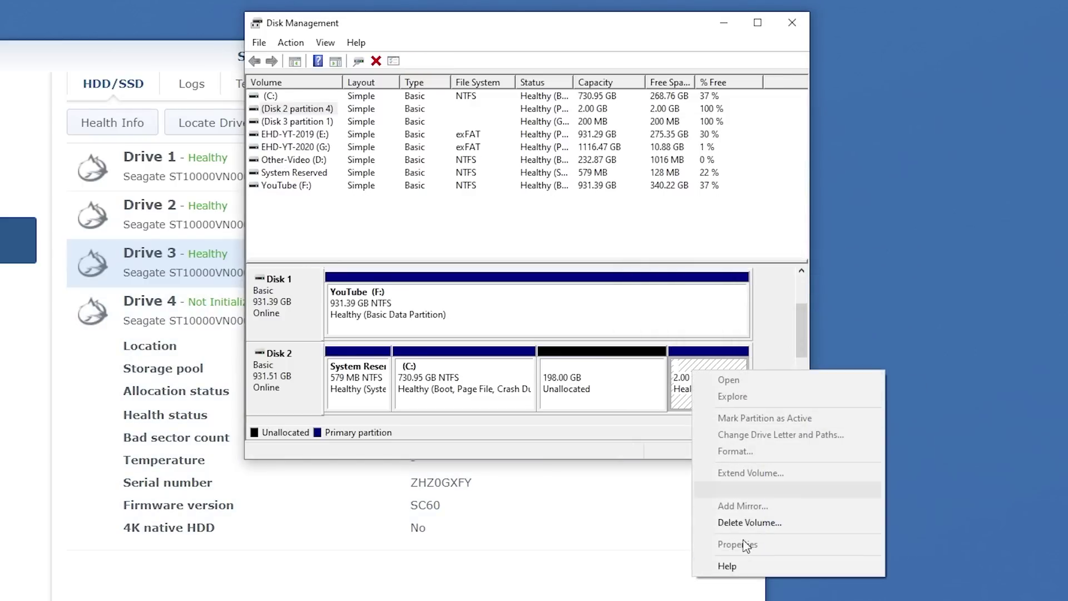
click(756, 523)
click(818, 356)
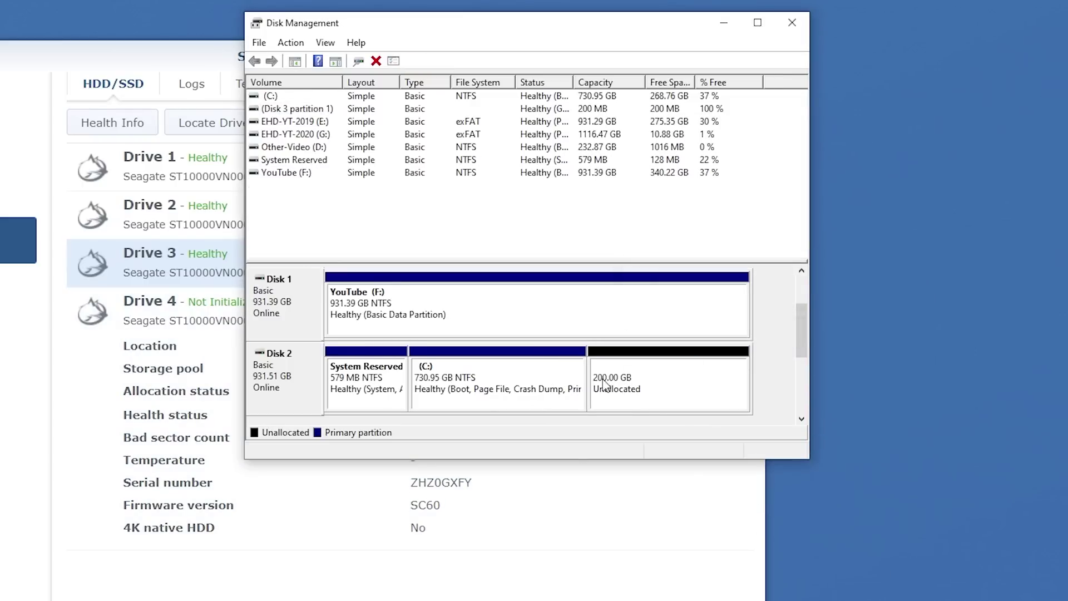
Extend the C: volume with the 204799 MB of unallocated space on Disk 2.
right_click(494, 357)
click(546, 459)
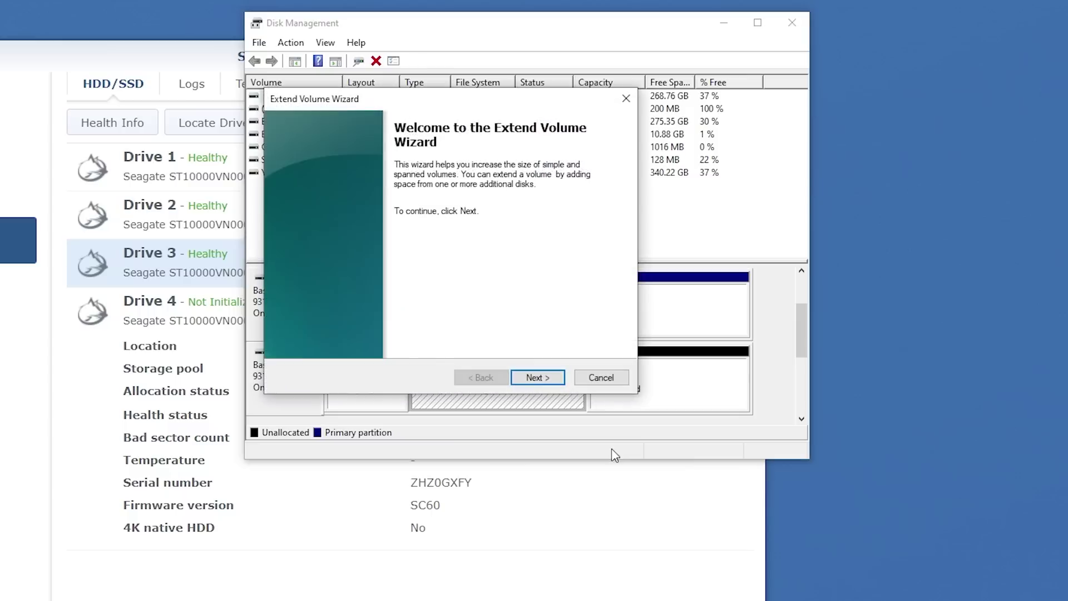
click(538, 378)
drag(469, 100, 293, 89)
click(372, 369)
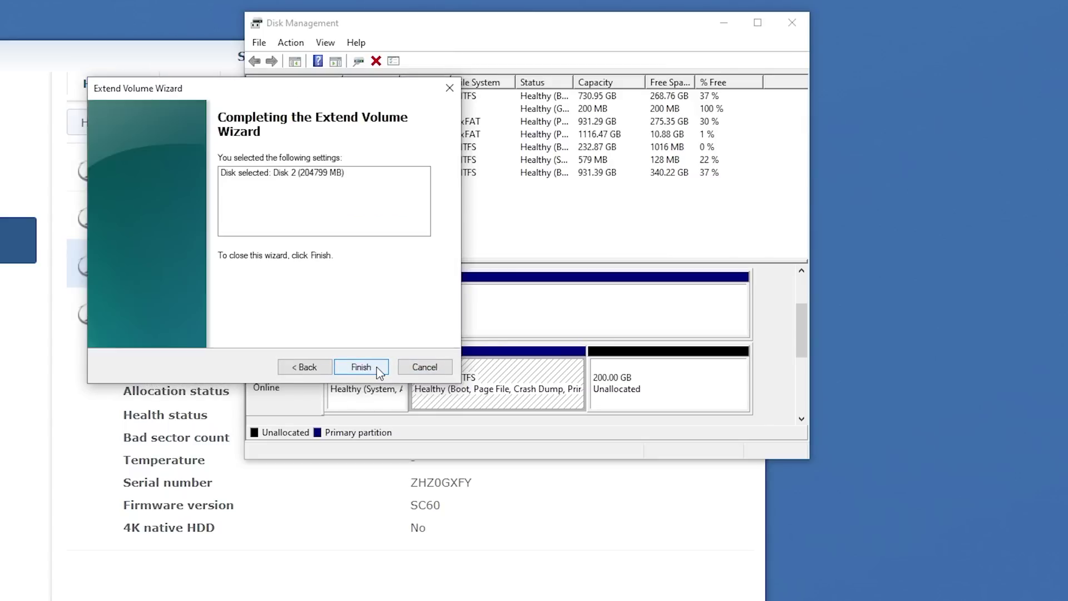
click(360, 368)
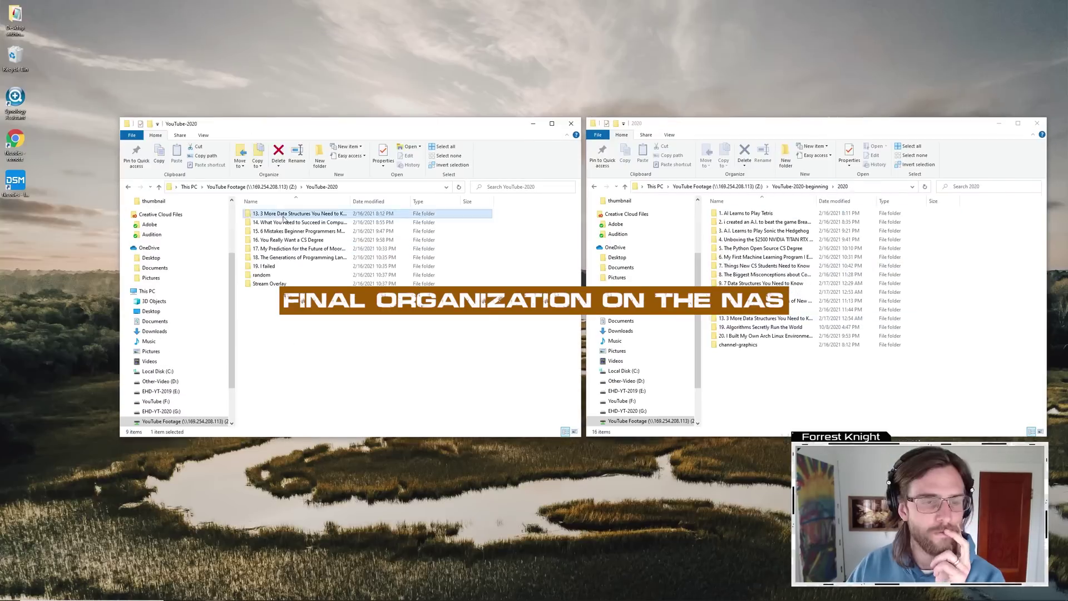
Move the "1. AI Learns to Play Tetris" folder from YouTube-2020-beginning\2020 into the YouTube-2020 folder on the NAS.
drag(736, 213, 497, 233)
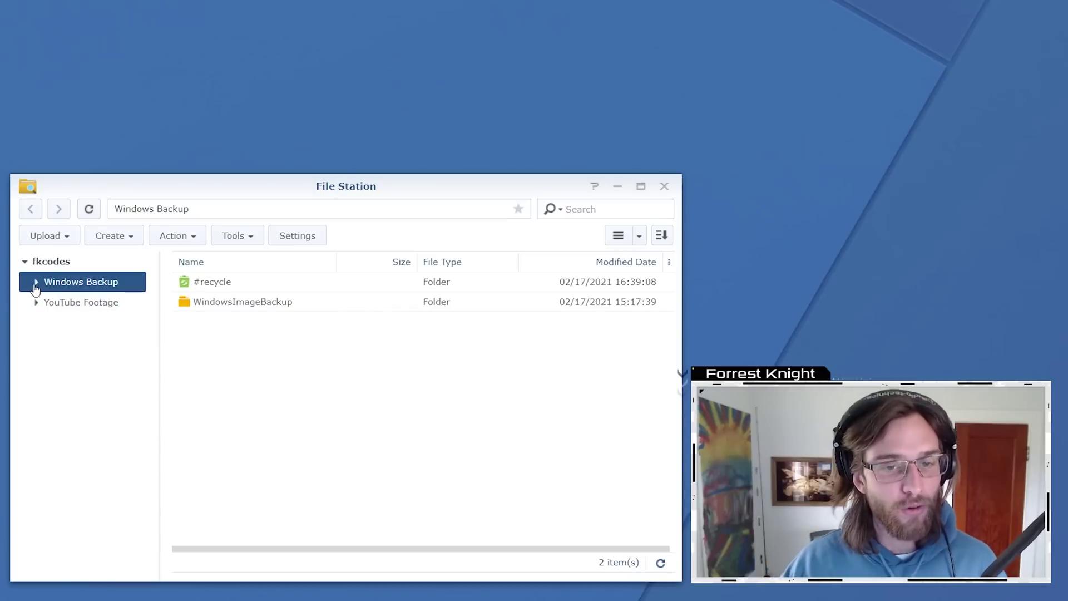
Check the size of the Windows Backup shared folder in its properties and close them without changes.
click(36, 283)
right_click(67, 284)
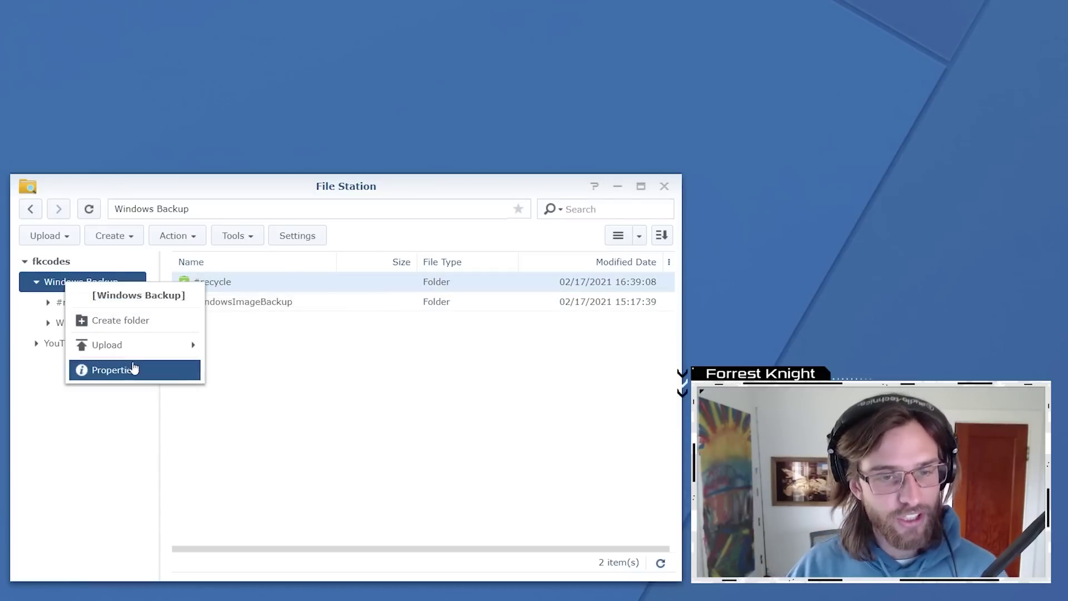
click(127, 378)
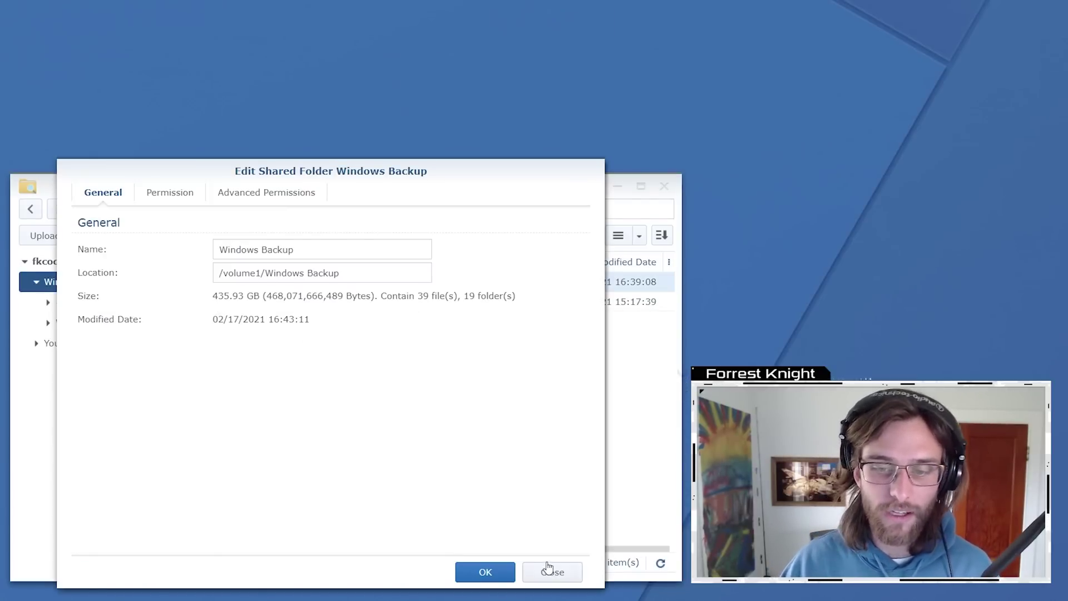
click(561, 577)
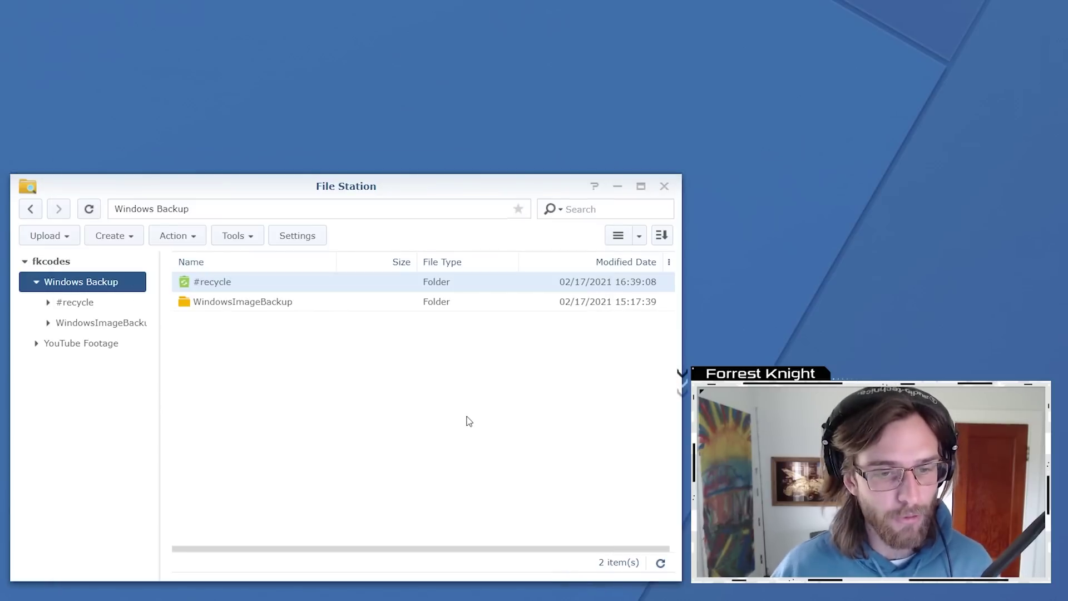
Browse the YouTube Footage share in File Station and look into its Random Footage folder in File Explorer.
click(72, 344)
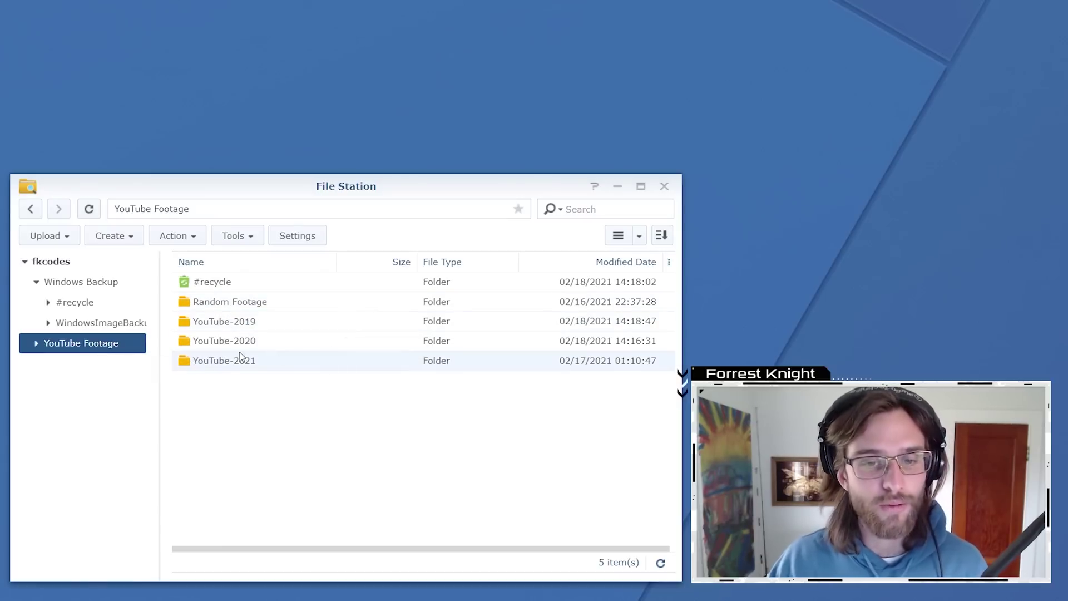
key(alt+Tab)
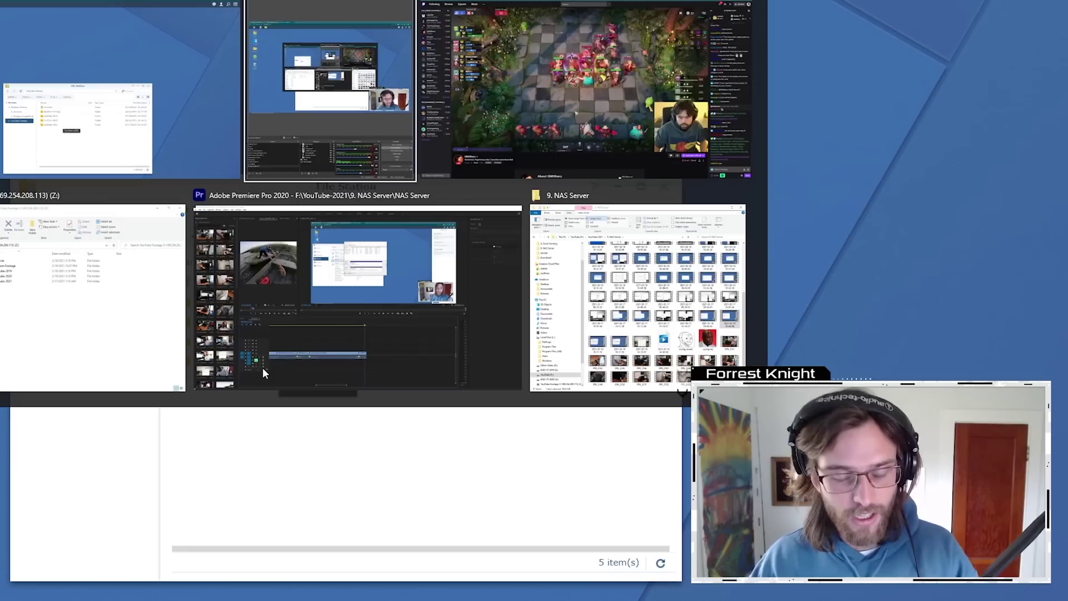
double_click(263, 282)
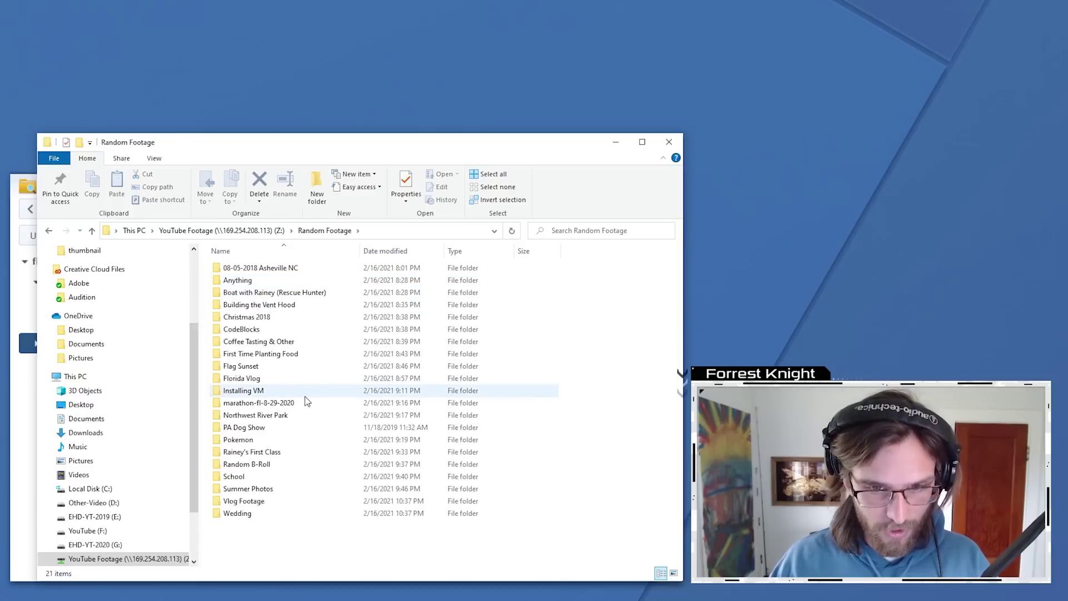
click(48, 230)
Look through the video folders in YouTube-2019 and return to the YouTube Footage share.
click(238, 295)
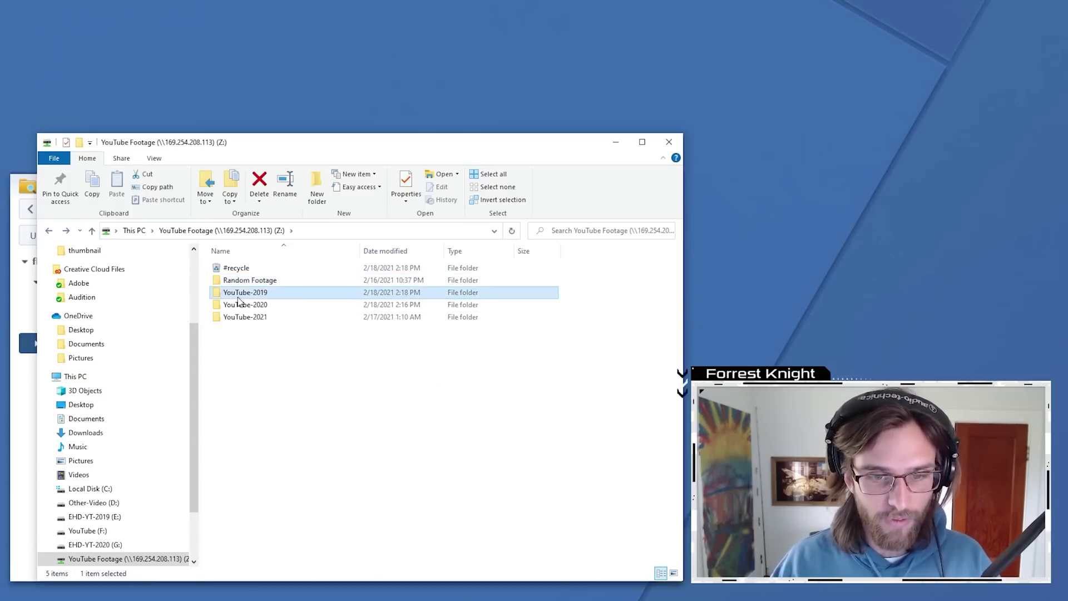
double_click(238, 298)
scroll(240, 306, down, 7)
scroll(240, 312, up, 4)
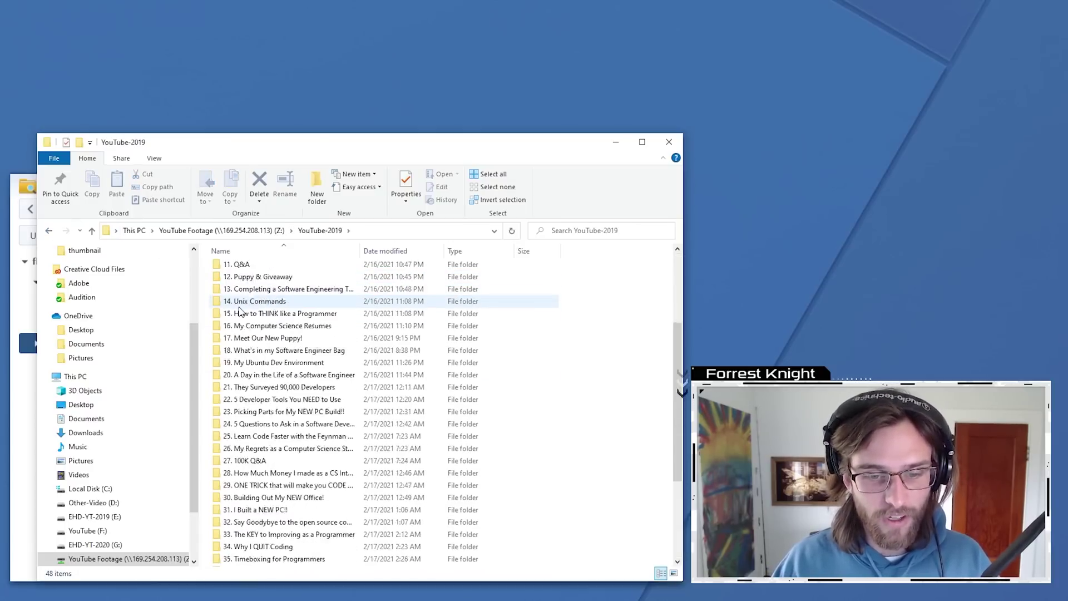
scroll(239, 311, up, 3)
click(223, 231)
Look through the video folders in YouTube-2020 and open the YouTube-2021 folder.
double_click(262, 308)
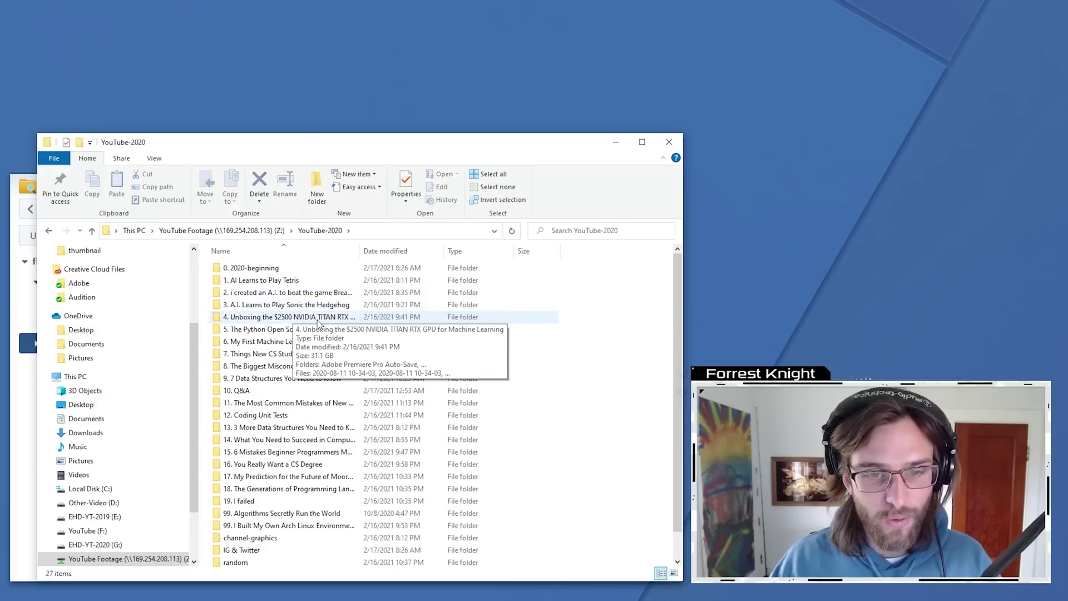
scroll(319, 322, down, 1)
scroll(301, 311, up, 1)
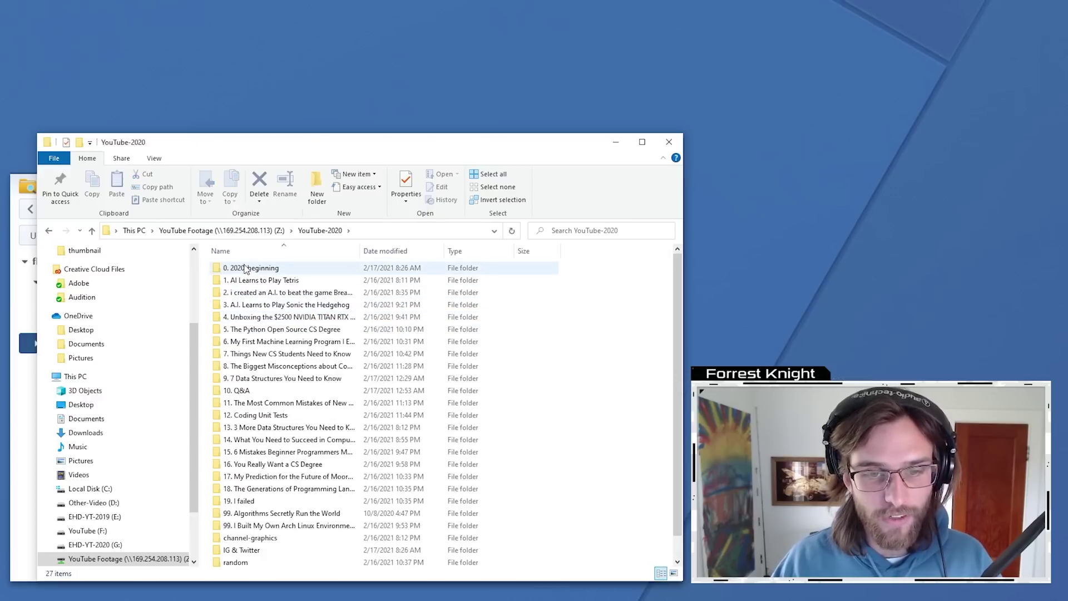
click(224, 232)
double_click(250, 318)
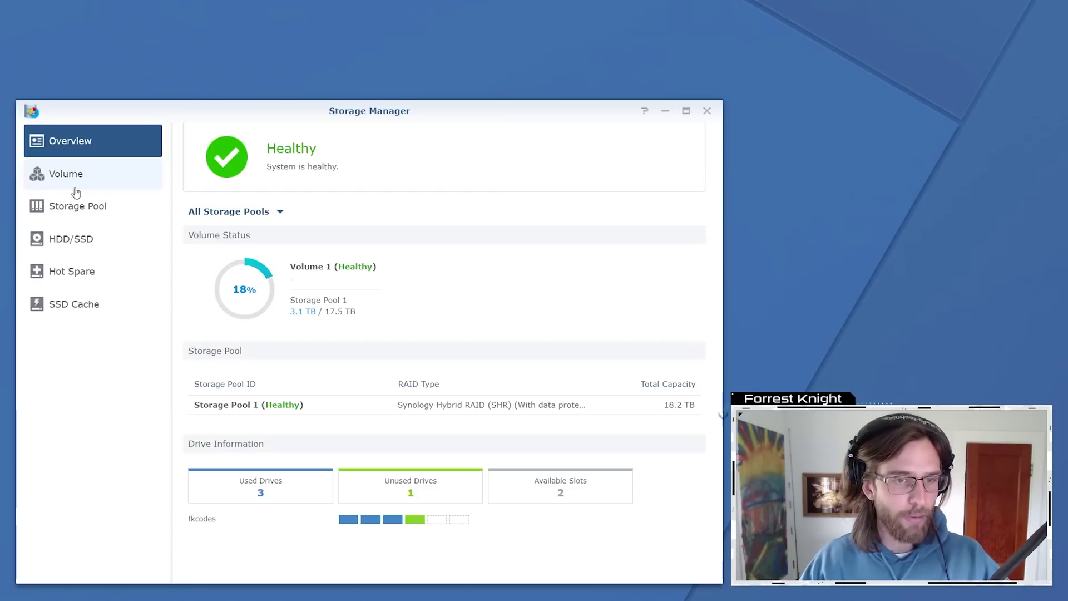
Examine the details of Drive 4, Volume 1 and Storage Pool 1 in Storage Manager.
click(49, 244)
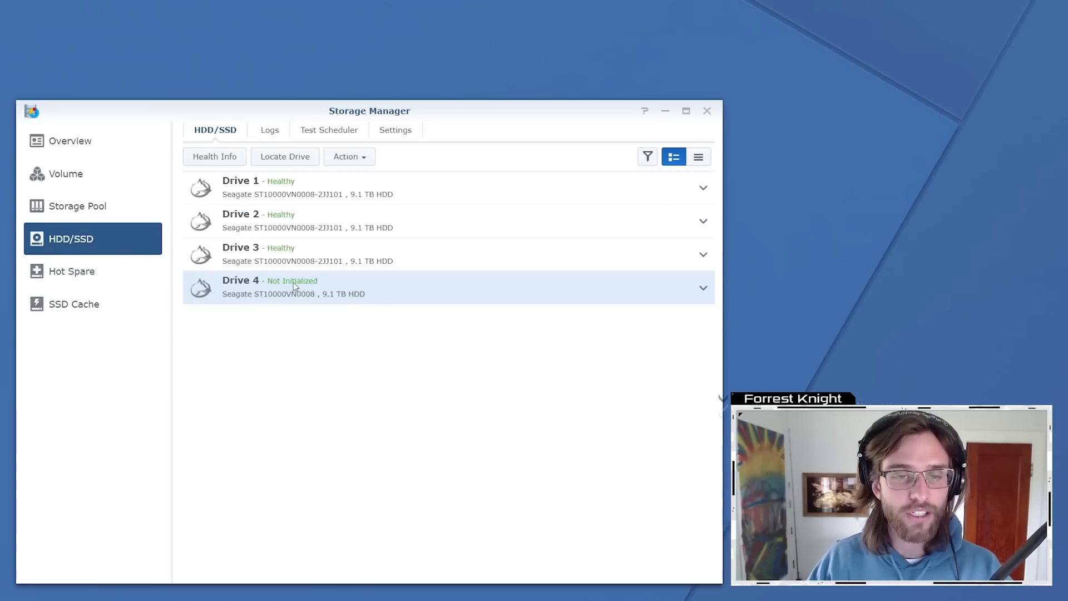
click(704, 288)
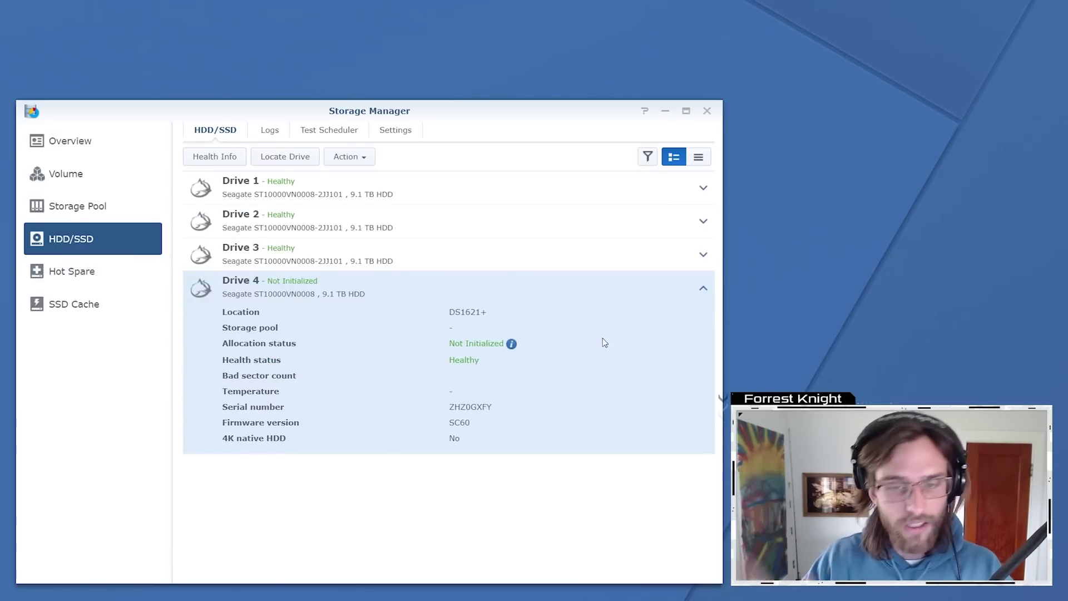
click(66, 174)
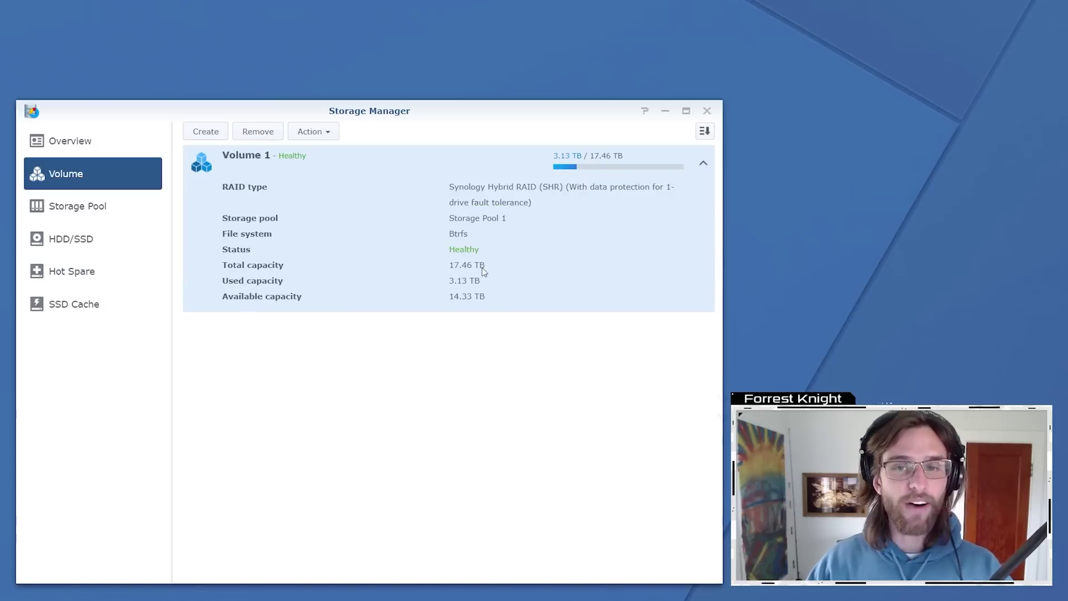
click(72, 207)
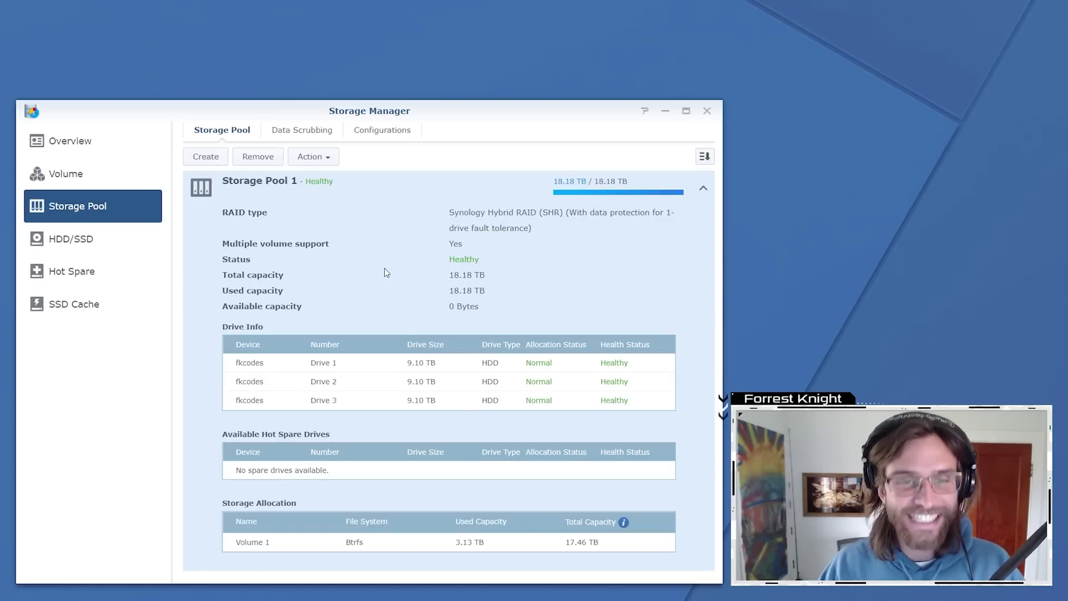